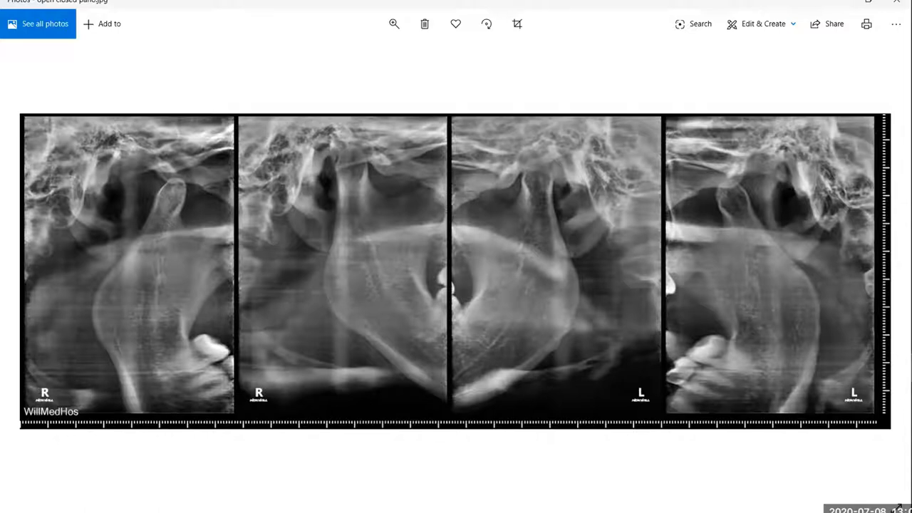
Bring the PowerPoint slide show on the chin-rest 'Parts of Equipment' slide to full screen
mouse_move(911, 340)
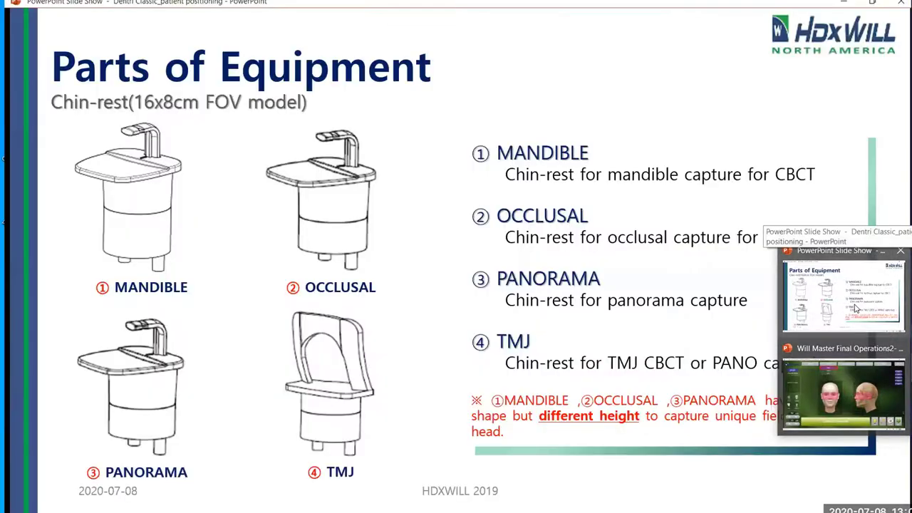
left_click(856, 308)
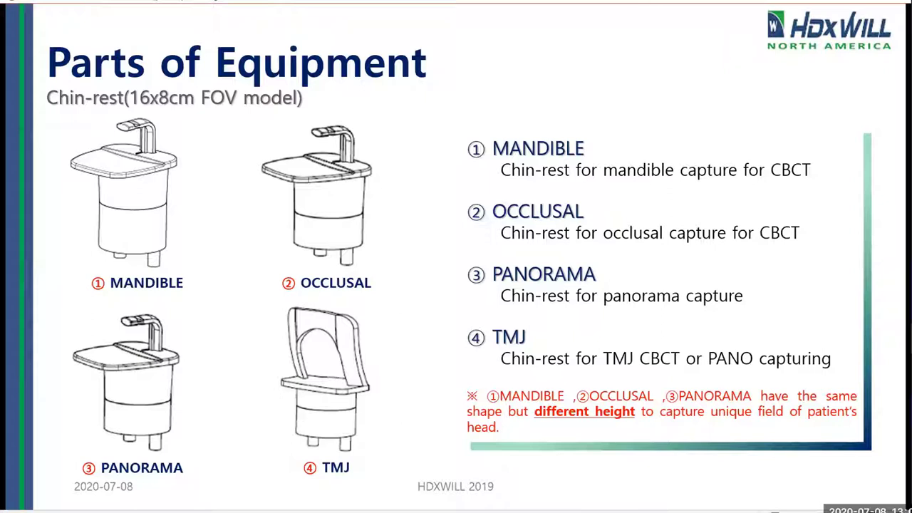
Switch back to the Photos window showing the open-closed panoramic TMJ X-ray
key("alt+Tab")
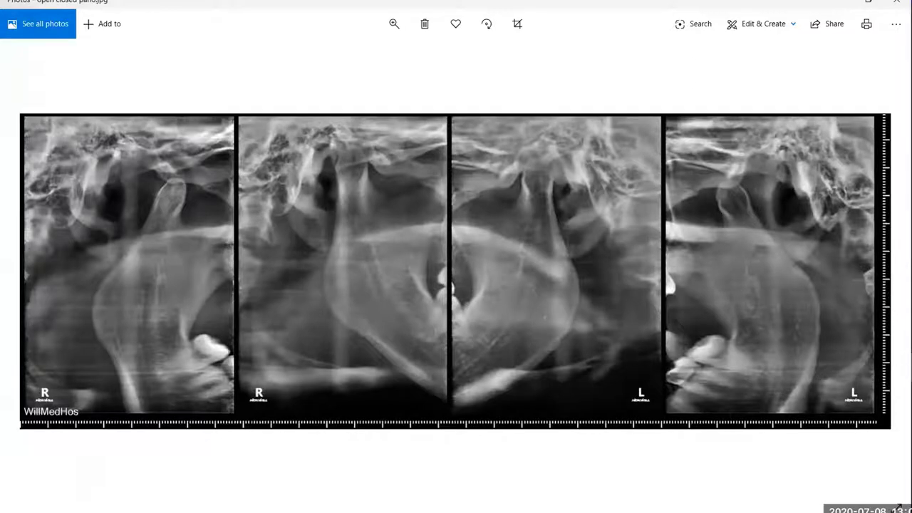
Open the TMJ presentation skull render in Photos and advance to the translucent orange skull
mouse_move(909, 64)
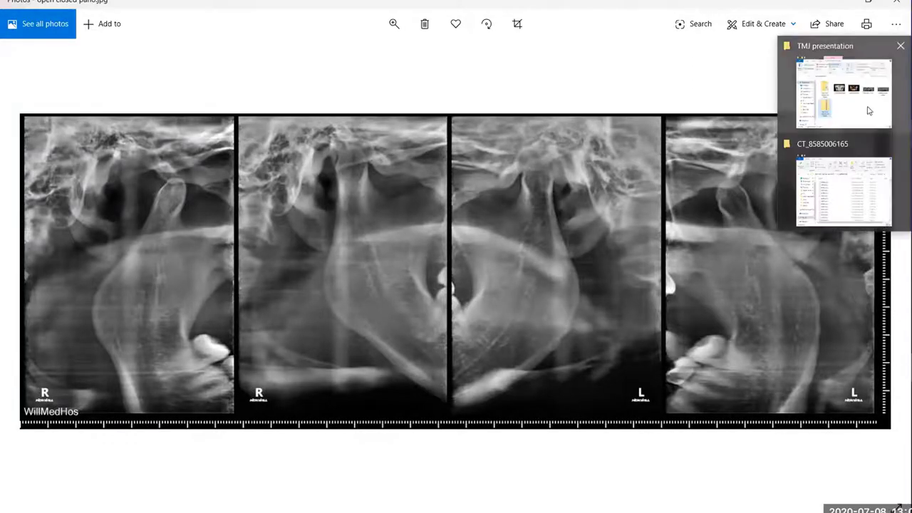
left_click(861, 108)
double_click(235, 167)
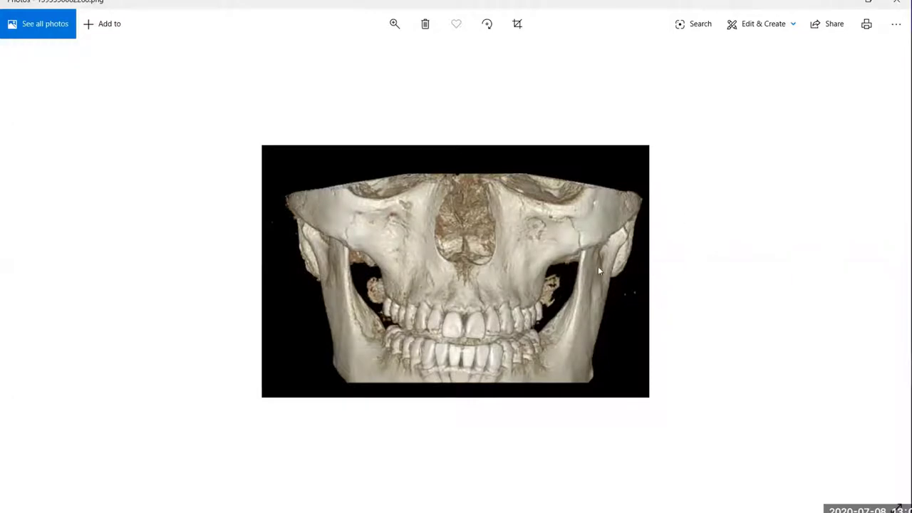
left_click(885, 273)
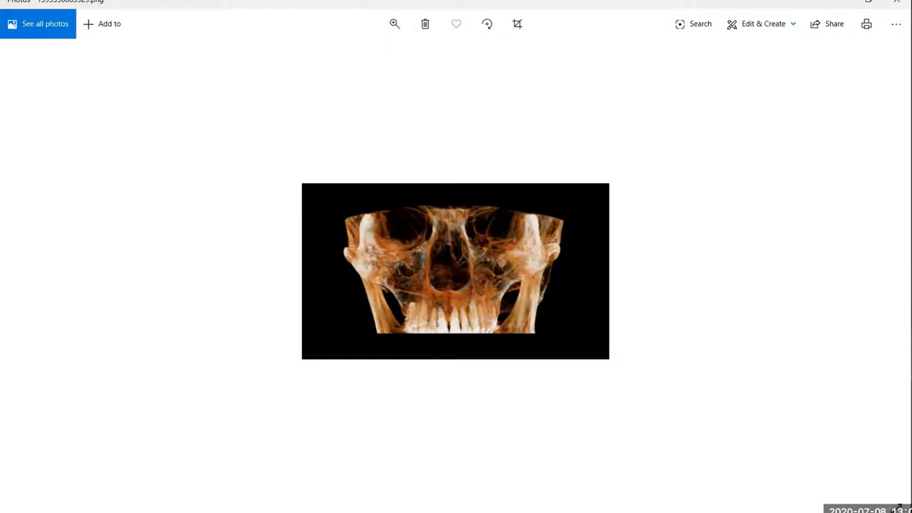
mouse_move(910, 339)
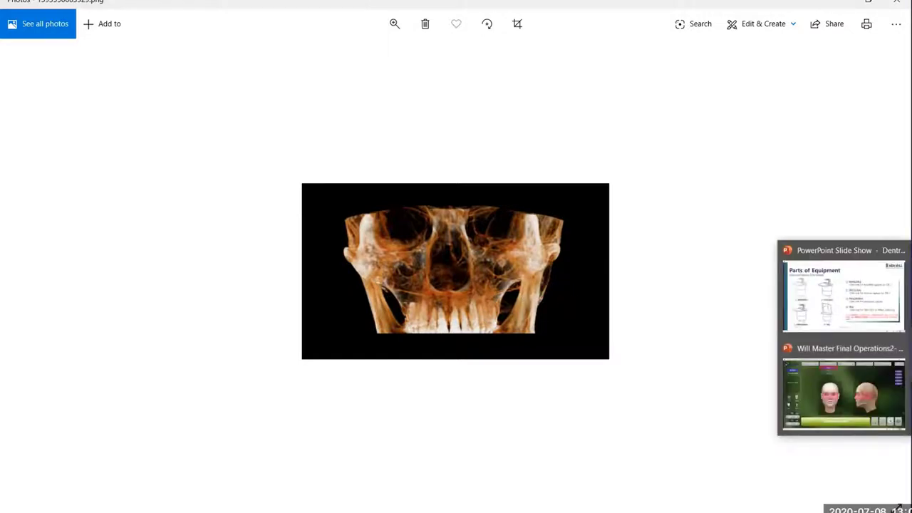
Show the Will Master scanner's TMJ field of view, then return to the pano X-ray in Photos
left_click(858, 391)
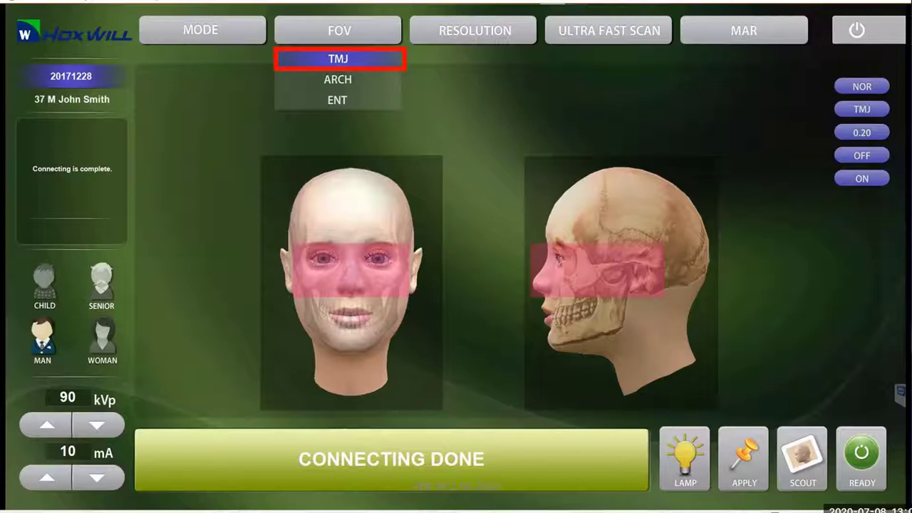
mouse_move(900, 390)
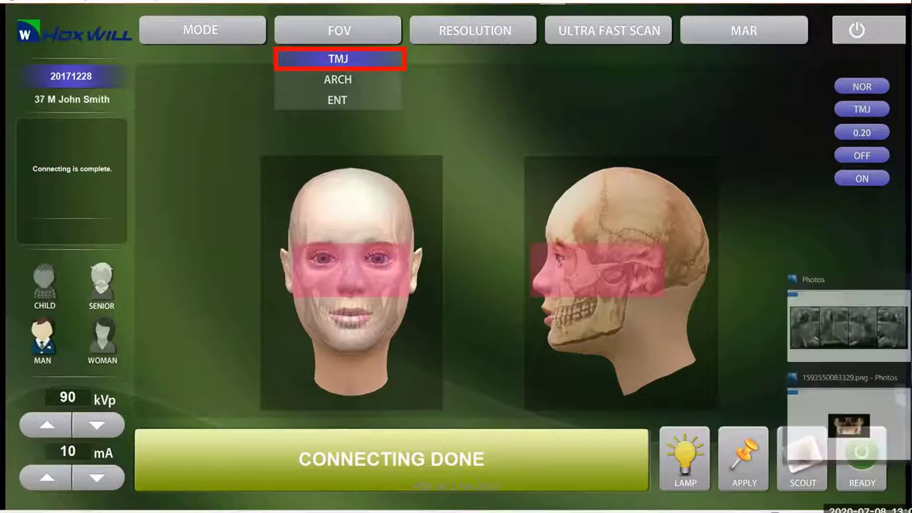
left_click(860, 338)
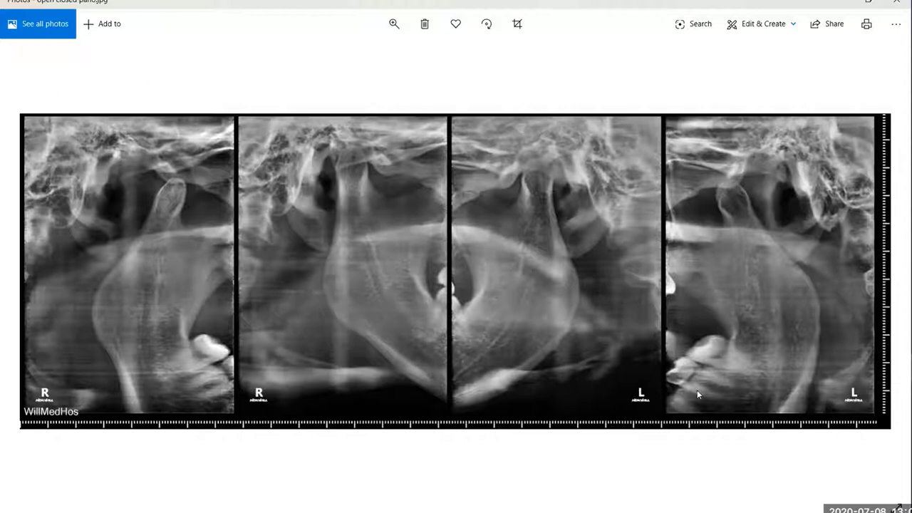
Switch to the OnDemand3D 3D Ceph window showing the landmarked orange skull render
mouse_move(911, 308)
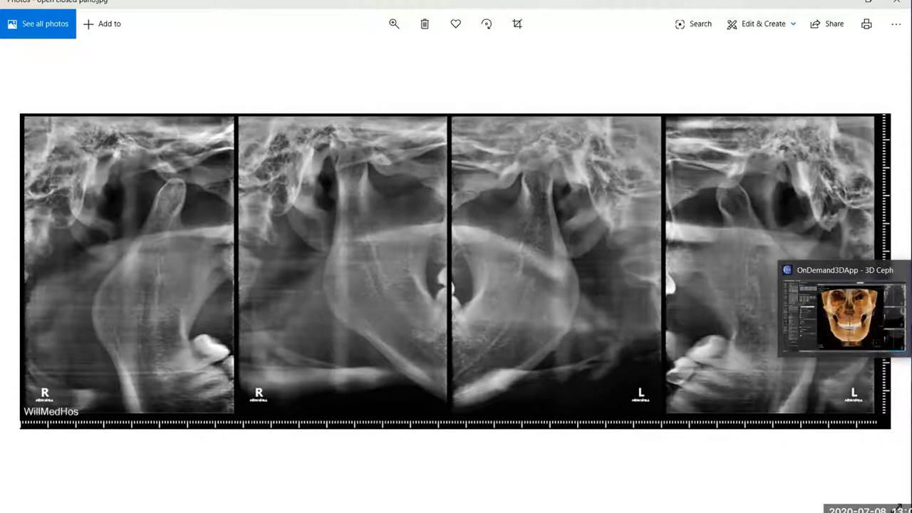
left_click(911, 308)
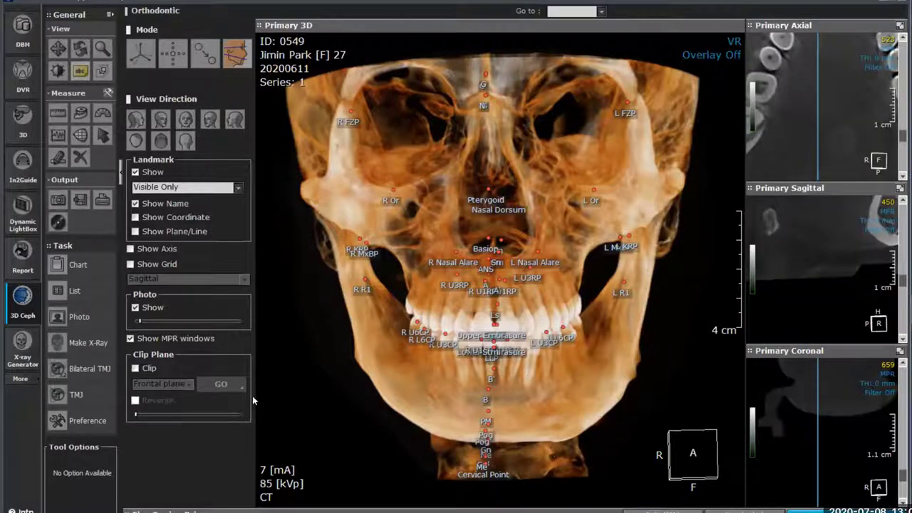
left_click_drag(141, 324, 236, 324)
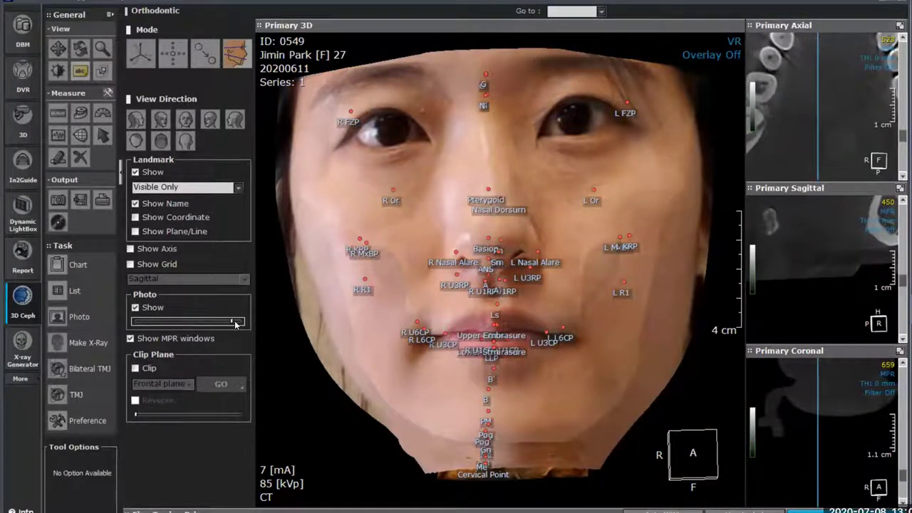
left_click_drag(234, 324, 141, 324)
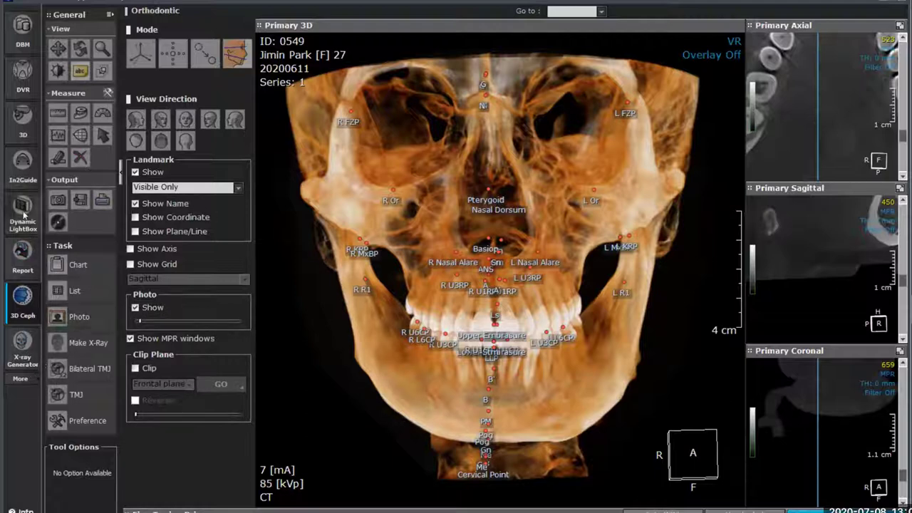
Switch to the 3D MPR layout and scroll through the coronal slices toward the condyles
left_click(22, 123)
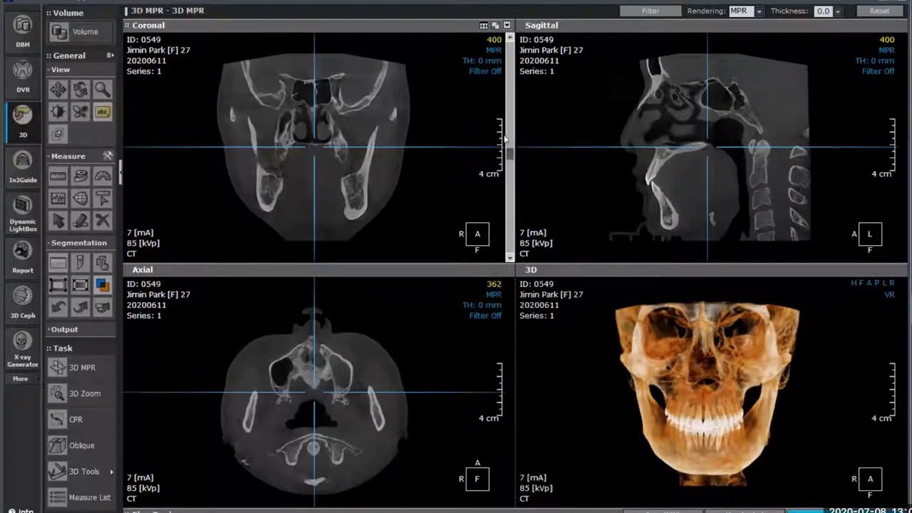
left_click_drag(513, 163, 500, 134)
scroll(320, 169, "up", 5)
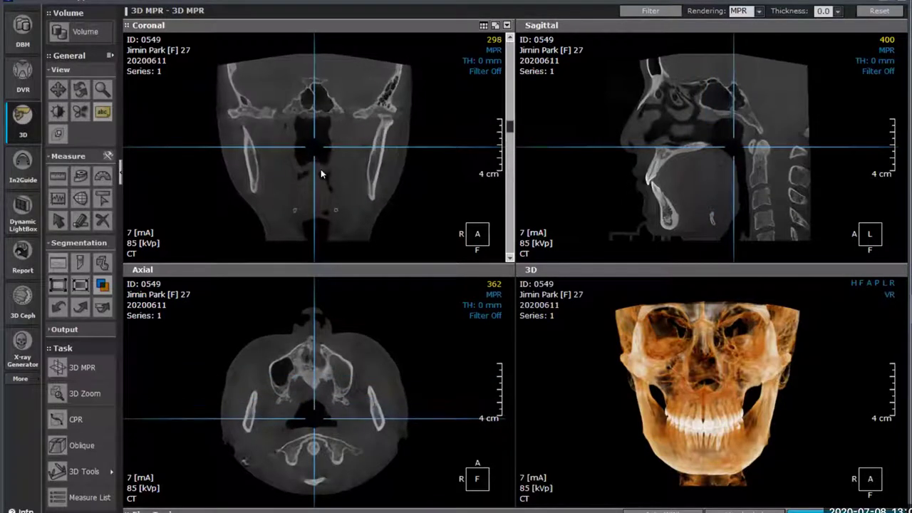
left_click_drag(510, 130, 504, 122)
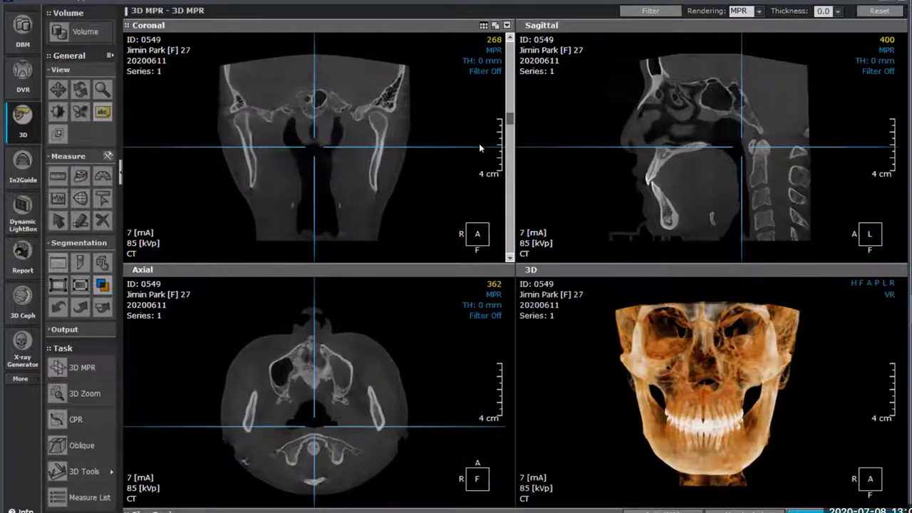
scroll(436, 176, "up", 4)
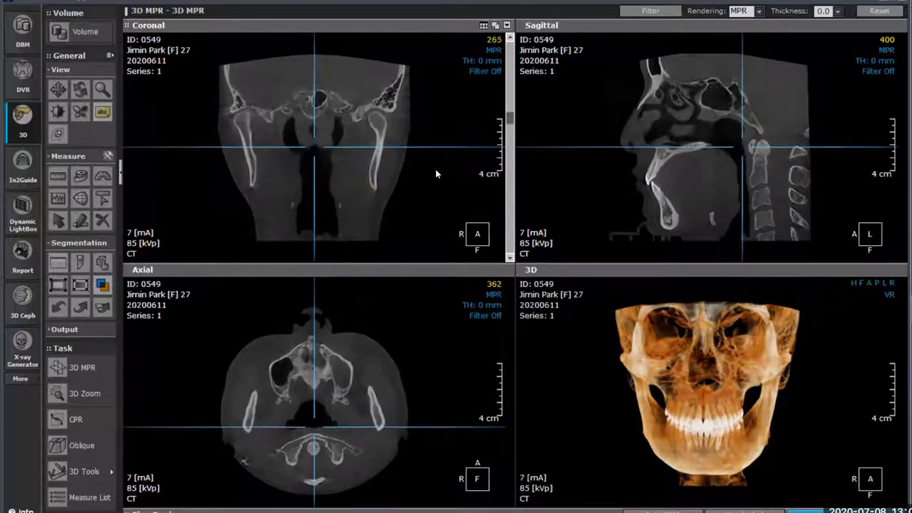
scroll(432, 178, "up", 4)
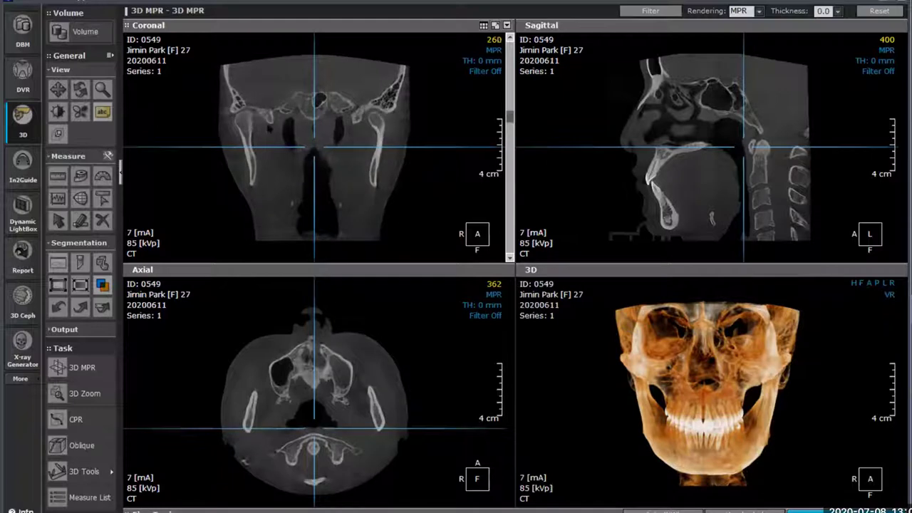
scroll(264, 140, "up", 4)
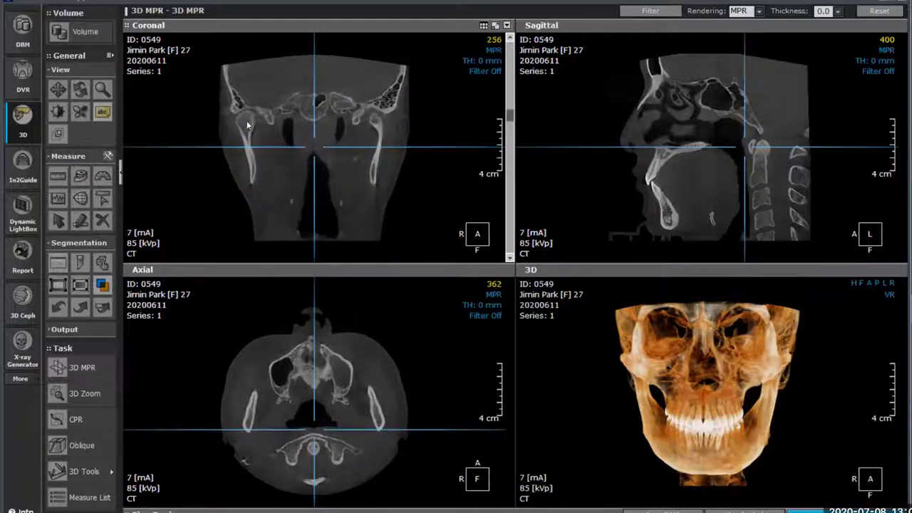
scroll(283, 172, "up", 10)
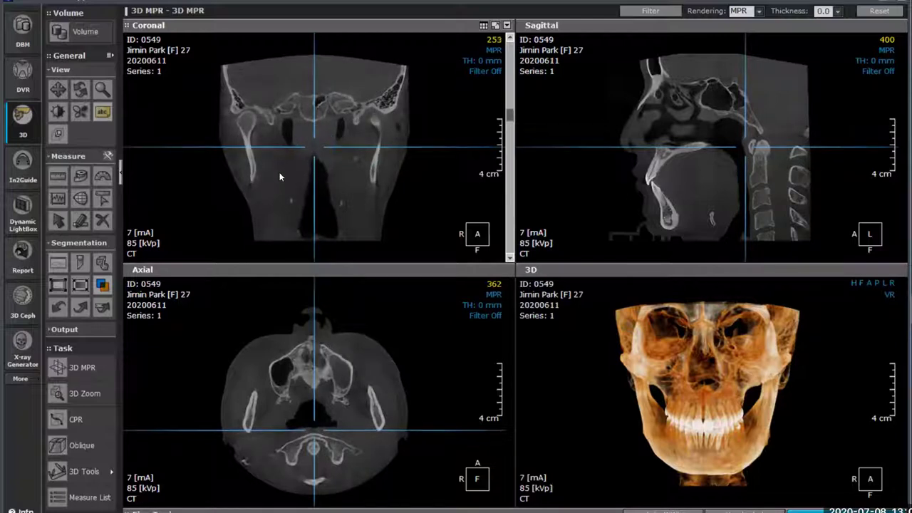
scroll(281, 166, "down", 7)
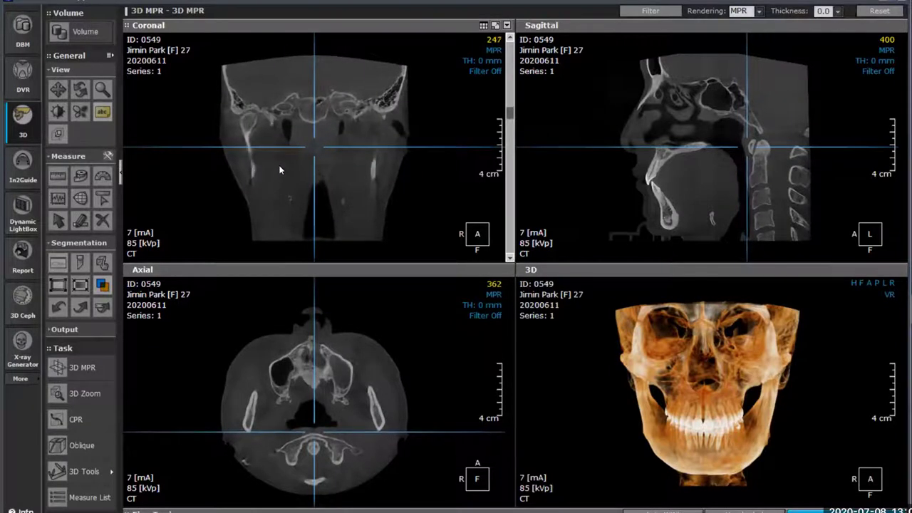
scroll(282, 166, "down", 4)
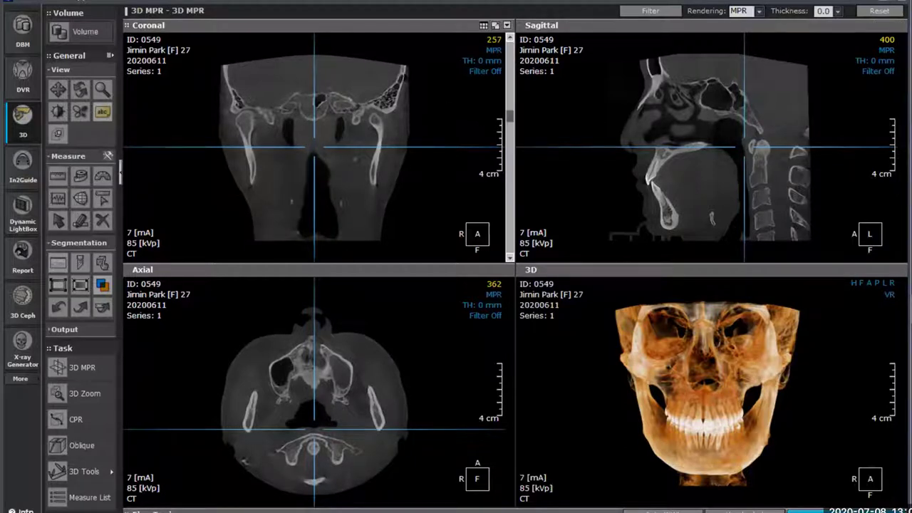
Maximize the coronal view, settle on slice 266 through both condyles, and start 3D Zoom
left_click(496, 27)
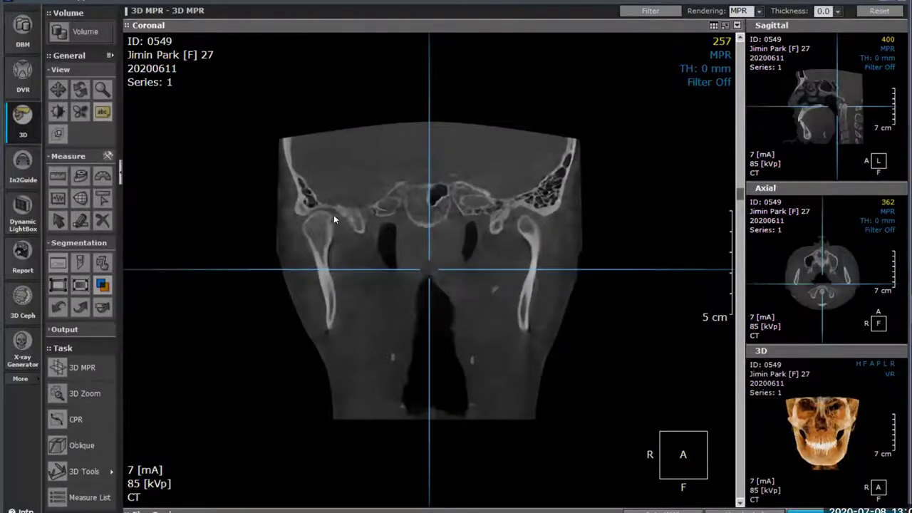
scroll(329, 218, "down", 6)
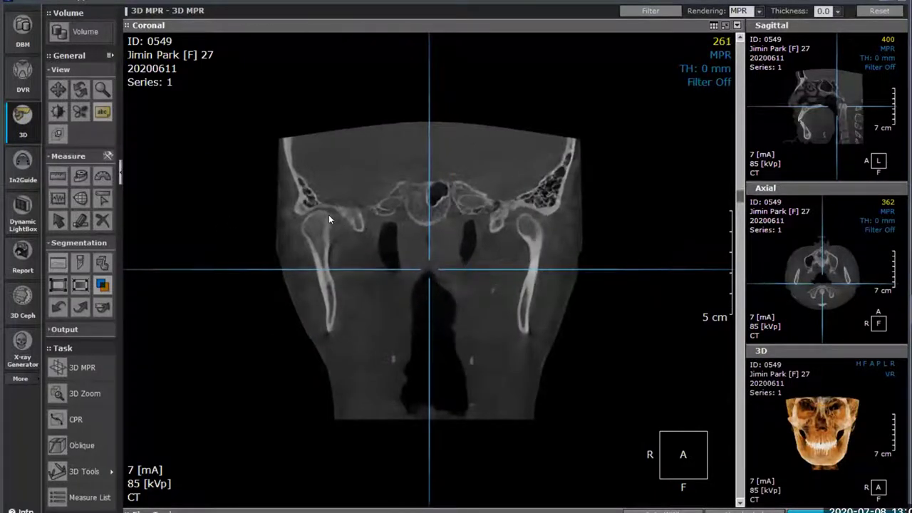
scroll(322, 214, "down", 10)
scroll(310, 213, "up", 2)
scroll(310, 214, "up", 8)
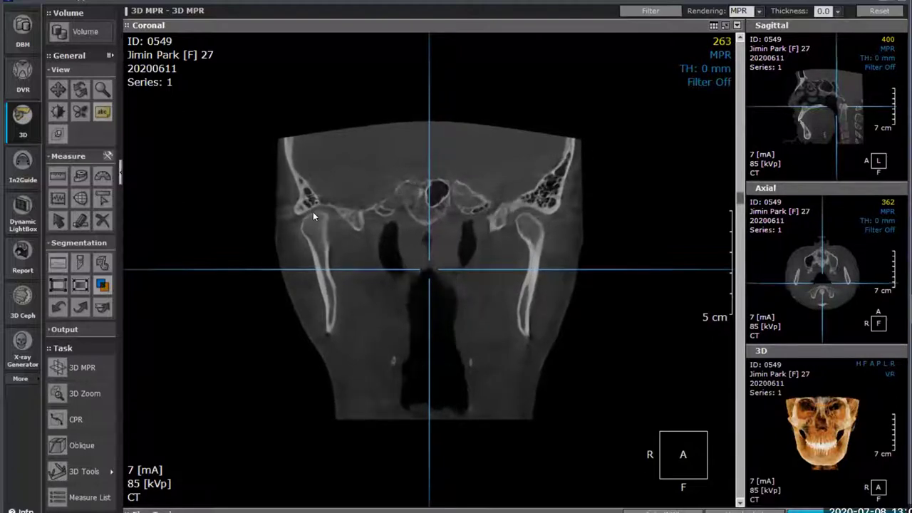
scroll(552, 221, "up", 8)
scroll(545, 224, "down", 1)
scroll(543, 228, "down", 13)
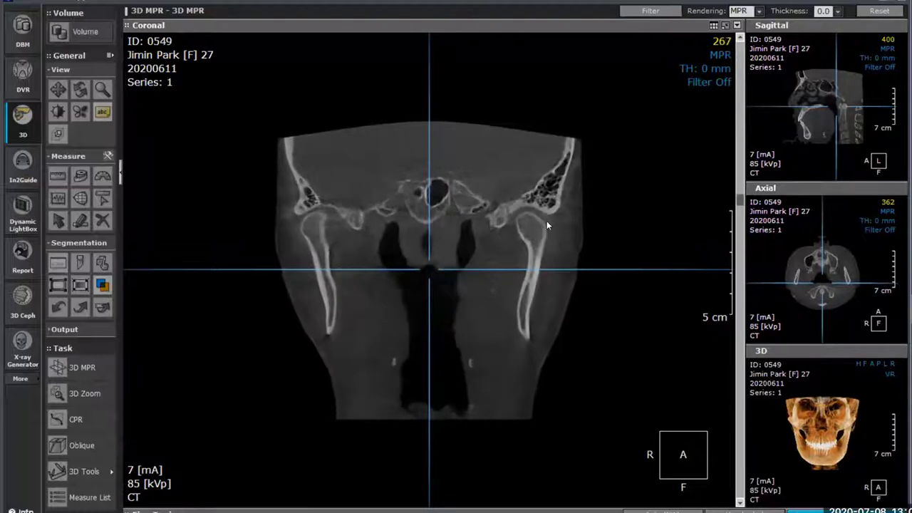
scroll(551, 225, "down", 14)
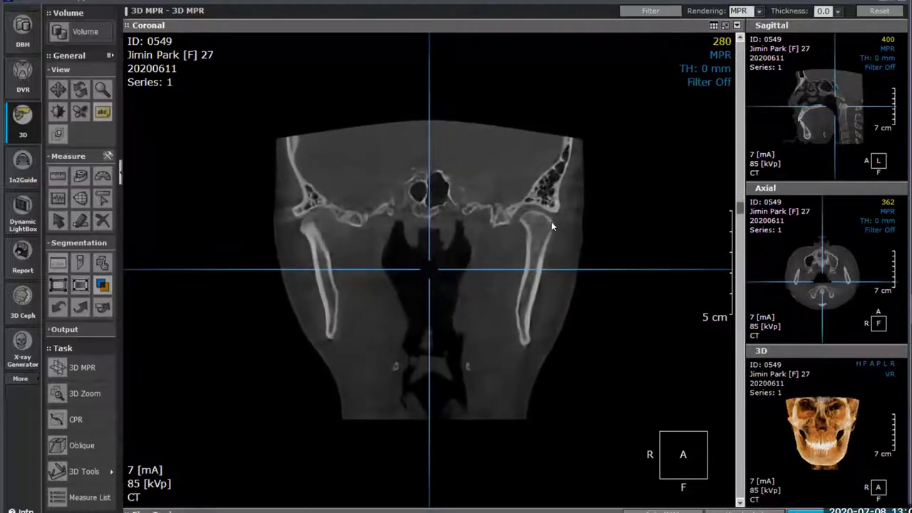
scroll(551, 225, "down", 2)
scroll(553, 220, "up", 11)
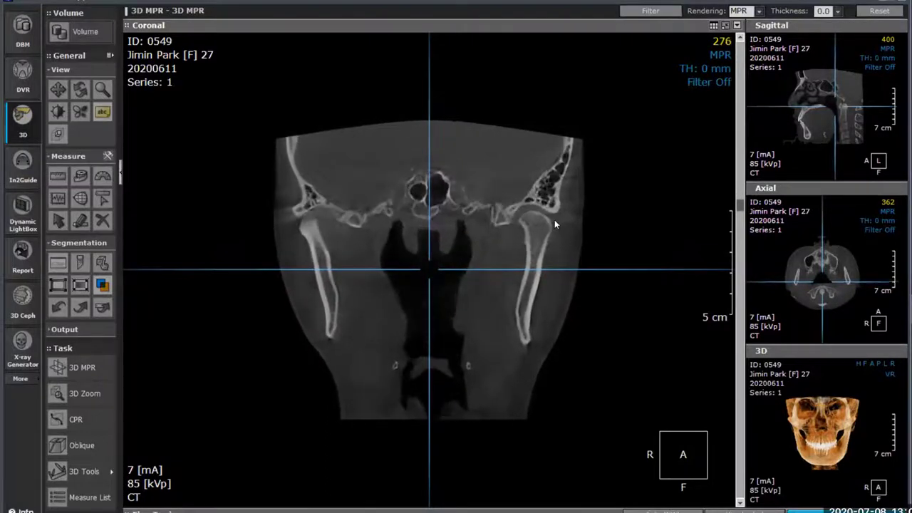
scroll(559, 223, "up", 5)
scroll(560, 222, "up", 3)
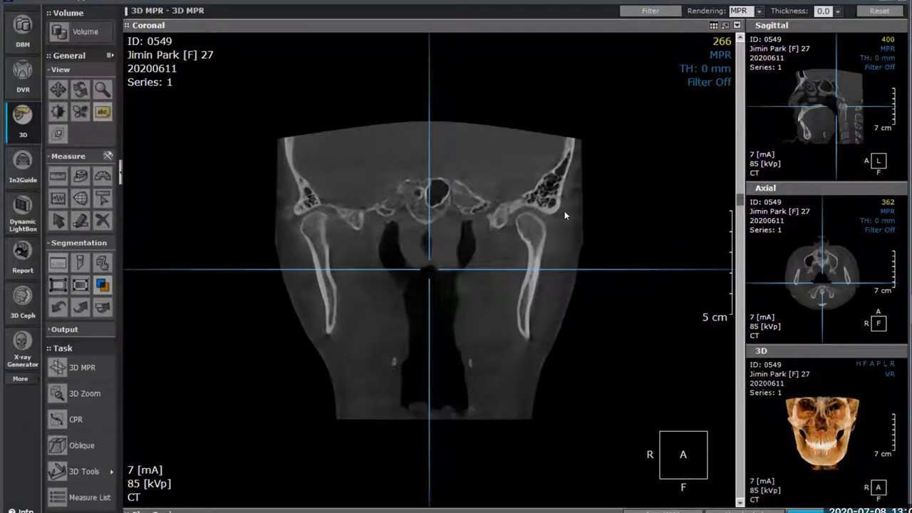
scroll(564, 211, "down", 3)
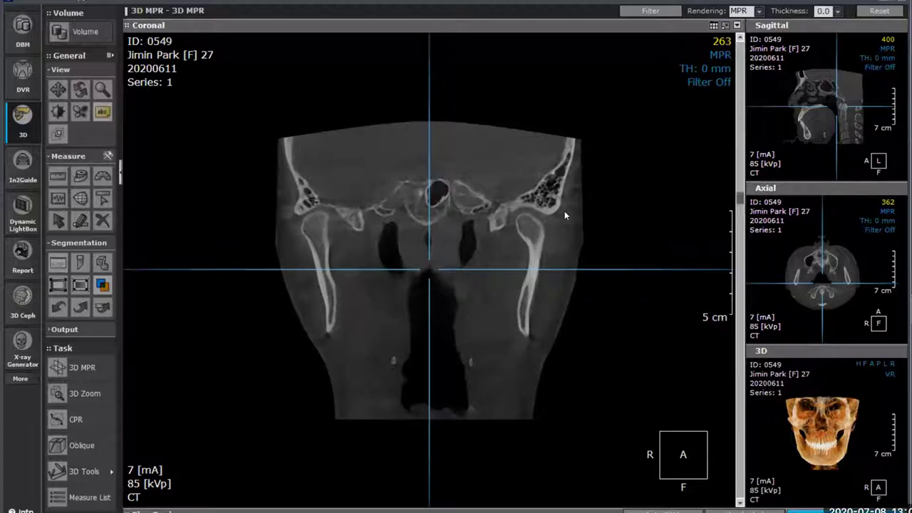
scroll(564, 212, "up", 3)
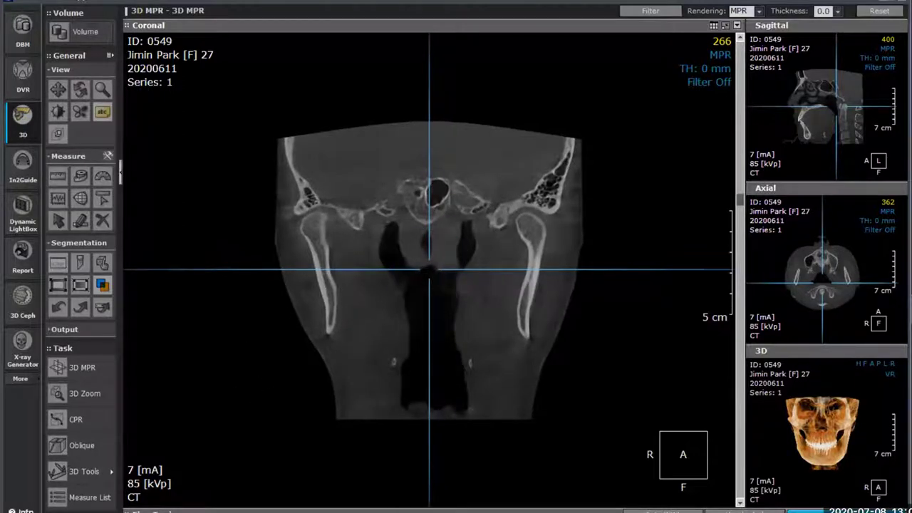
left_click(90, 393)
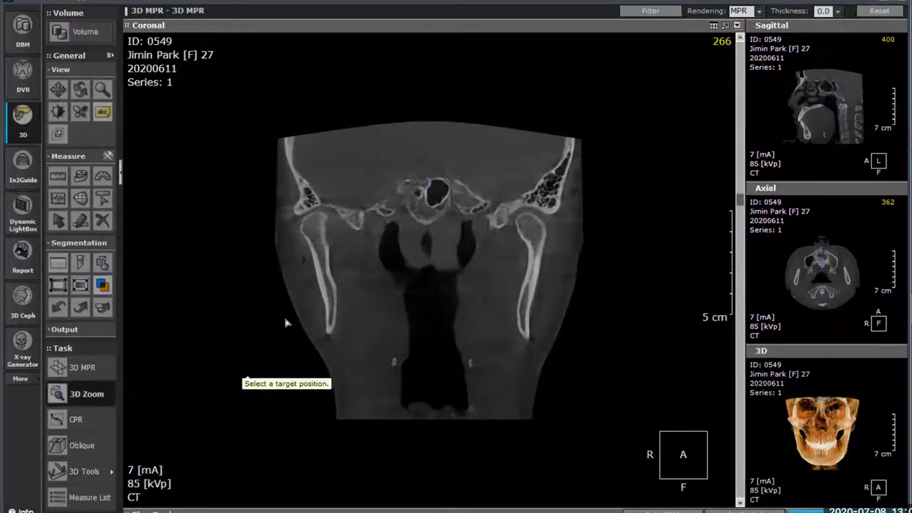
Place a 3D zoom cube on the right condyle and render it full-pane with the Bone preset
left_click(312, 224)
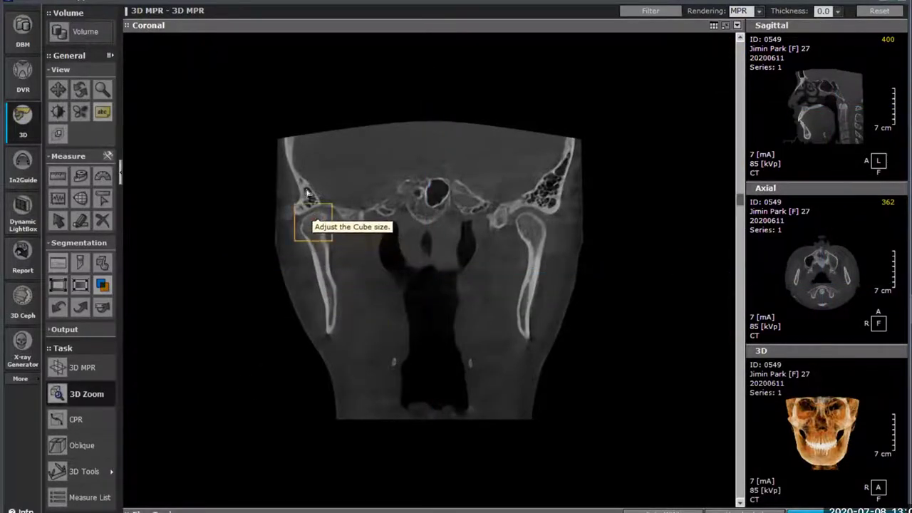
left_click(290, 140)
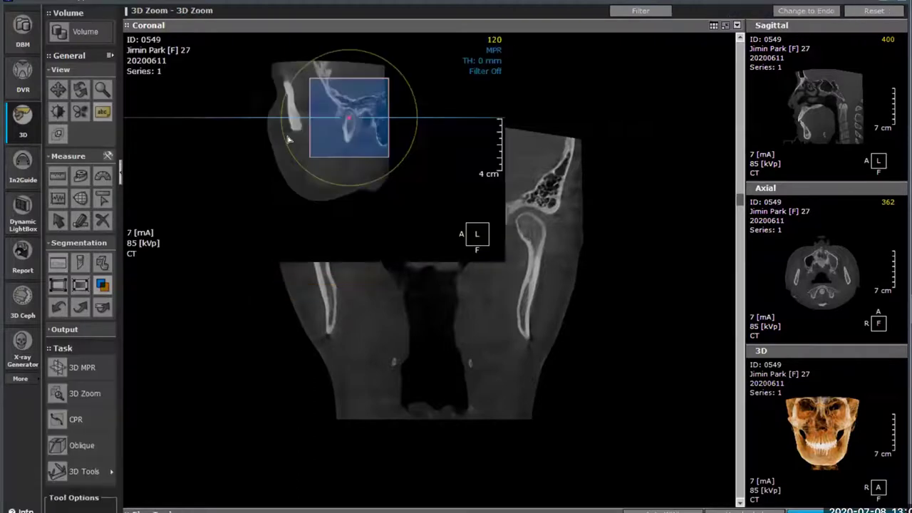
left_click(775, 153)
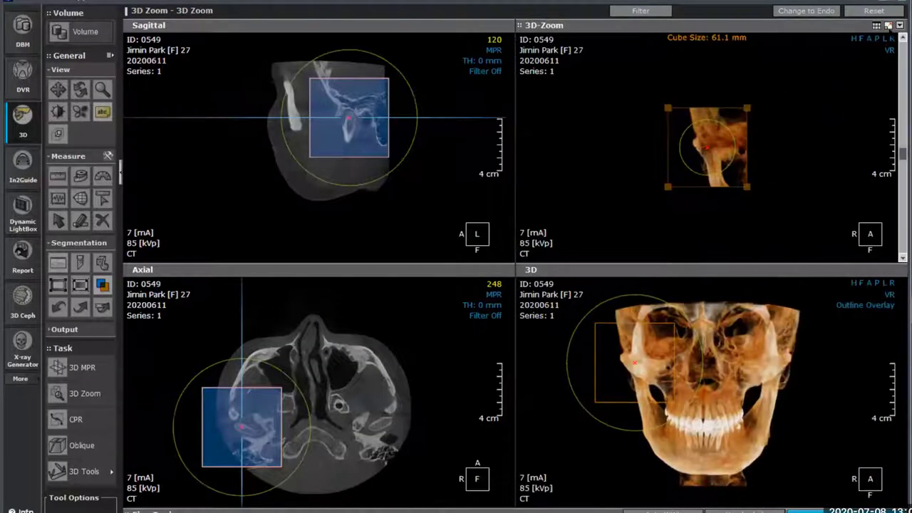
left_click(888, 25)
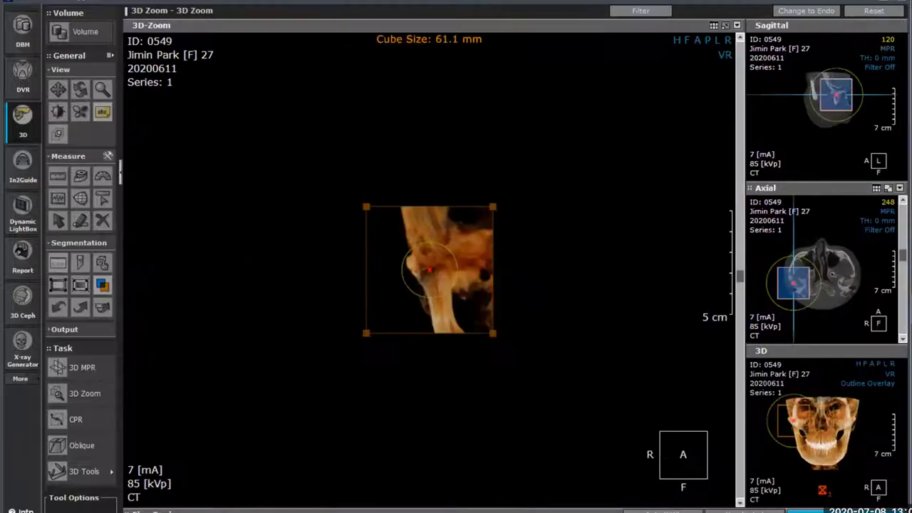
left_click(890, 373)
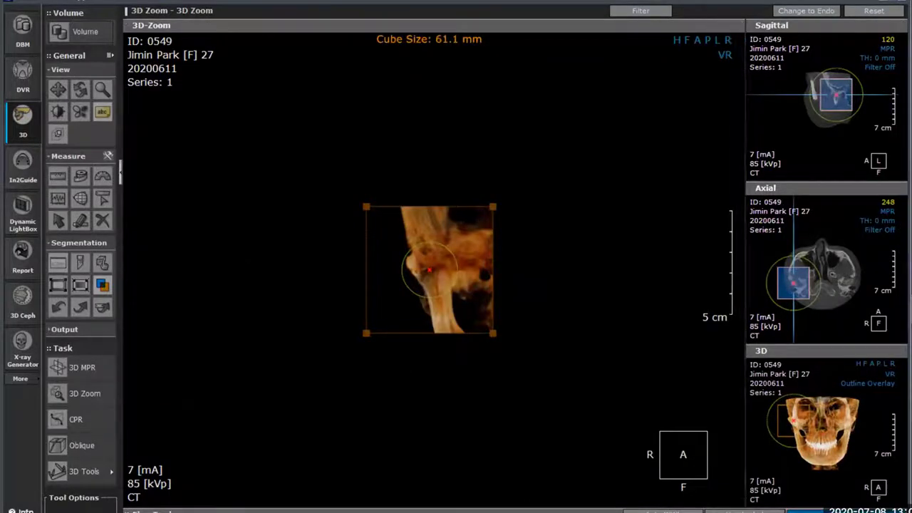
left_click(675, 447)
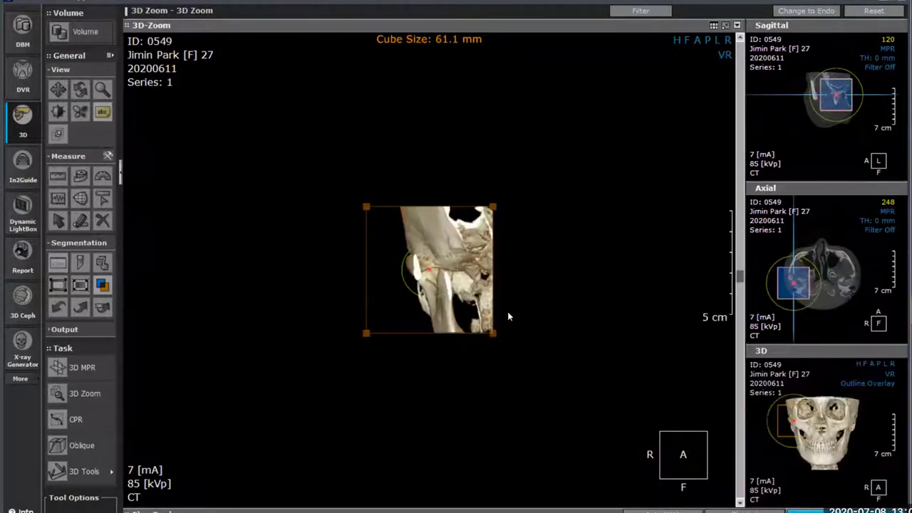
Magnify and rotate the zoomed condyle to view the joint side-on, then return to four panes
left_click_drag(520, 317, 527, 263)
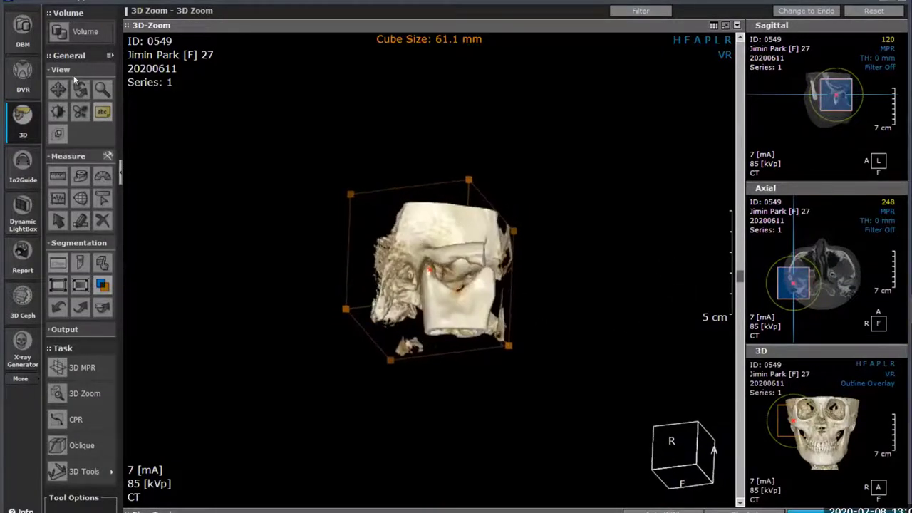
left_click(102, 89)
left_click_drag(228, 231, 230, 178)
left_click_drag(461, 340, 502, 369)
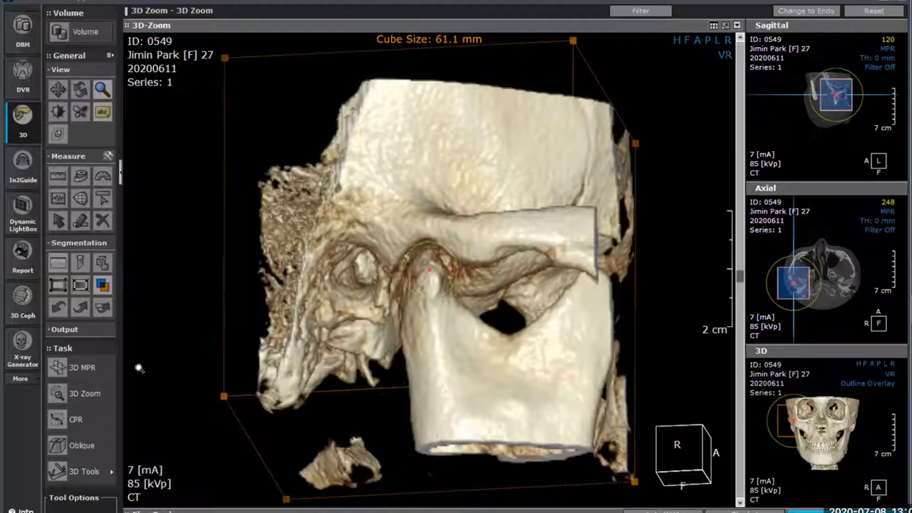
left_click(82, 367)
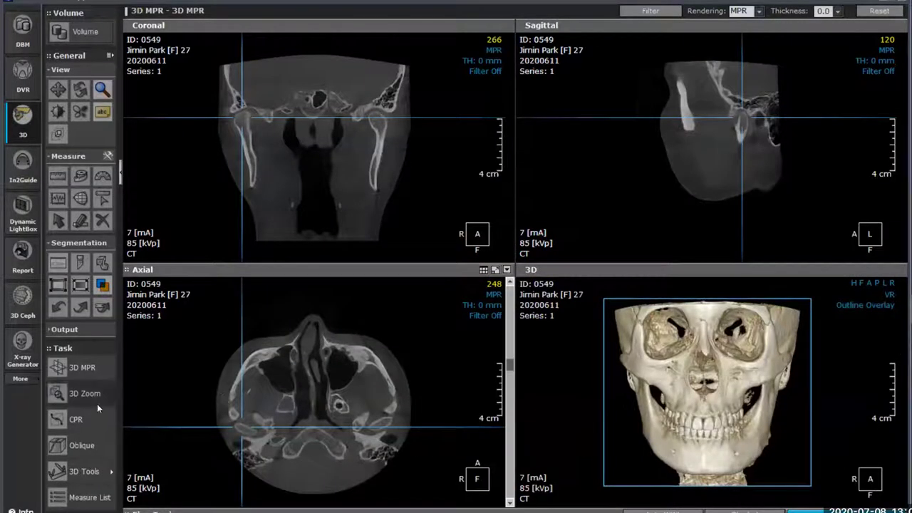
Centre an oblique plane on the right condyle, tilt and rotate it along the joint, then return to 3D MPR
left_click(86, 447)
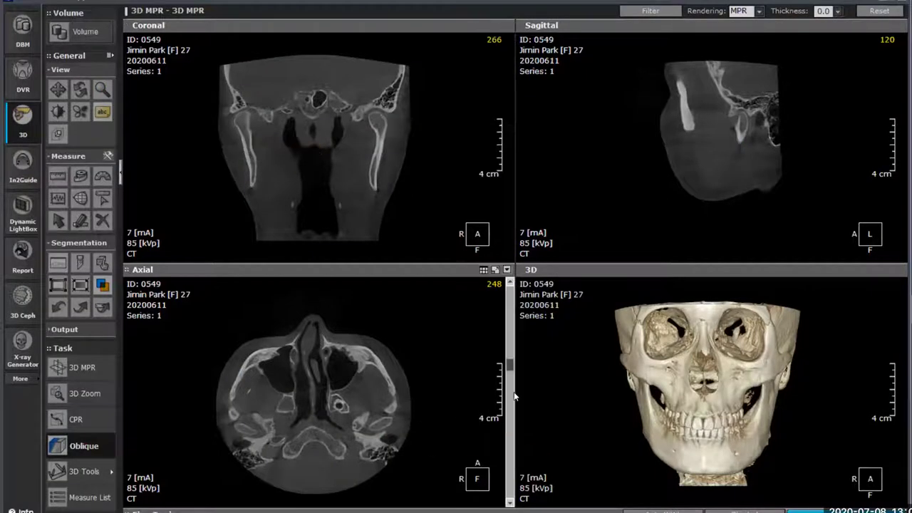
mouse_move(509, 377)
left_mouse_down()
mouse_move(509, 419)
mouse_move(509, 350)
mouse_move(508, 371)
left_mouse_up()
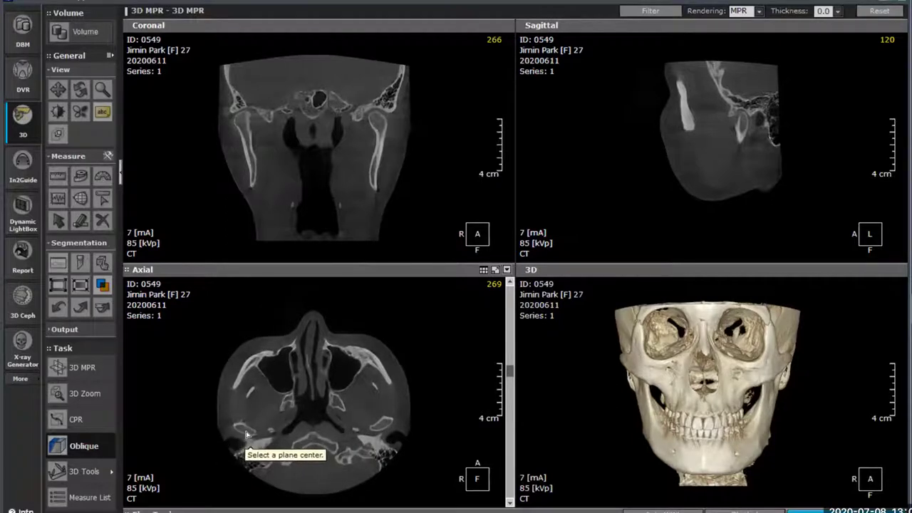
left_click(245, 431)
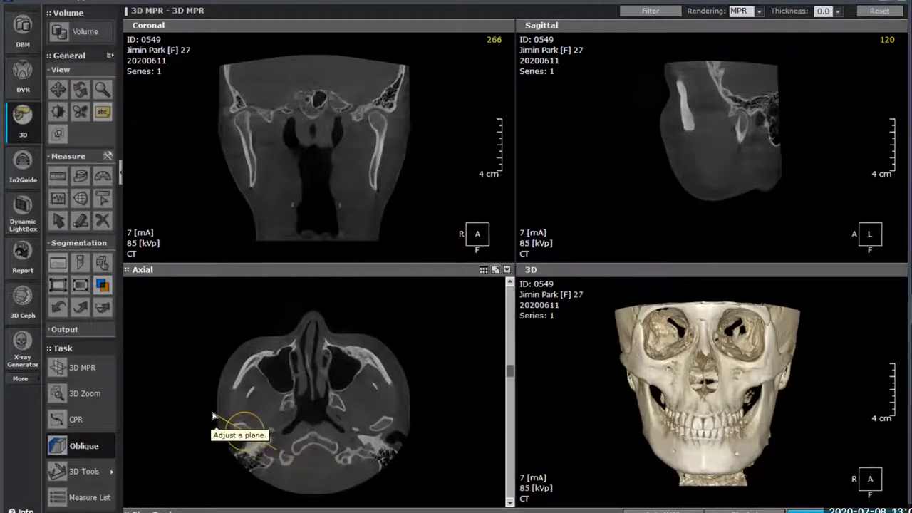
left_click(208, 413)
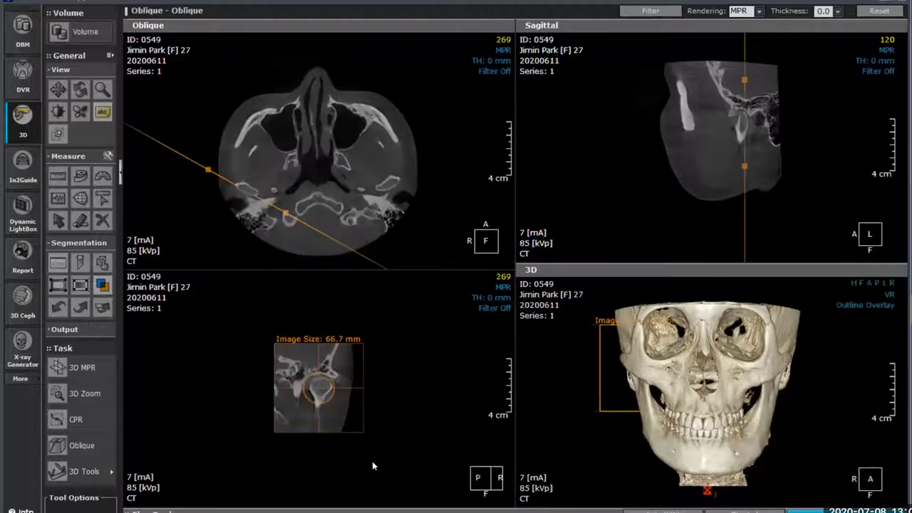
left_click_drag(191, 160, 210, 267)
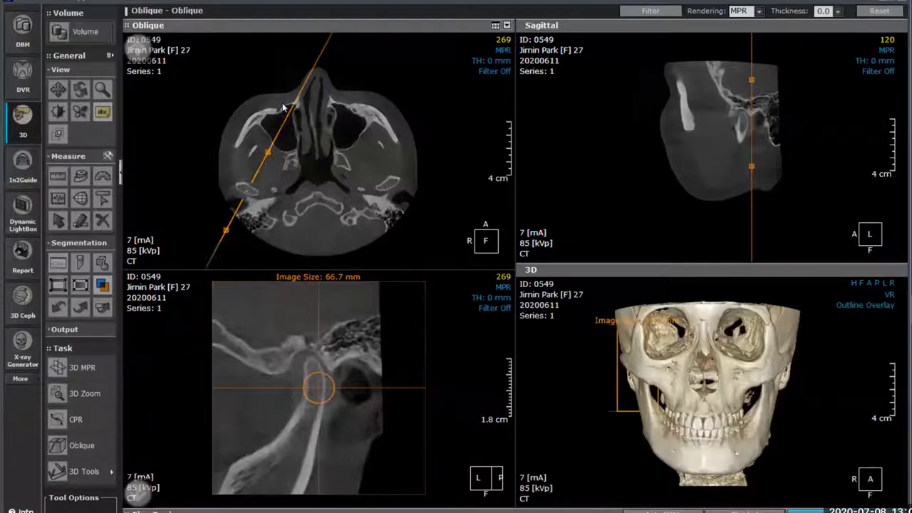
left_click_drag(317, 62, 142, 159)
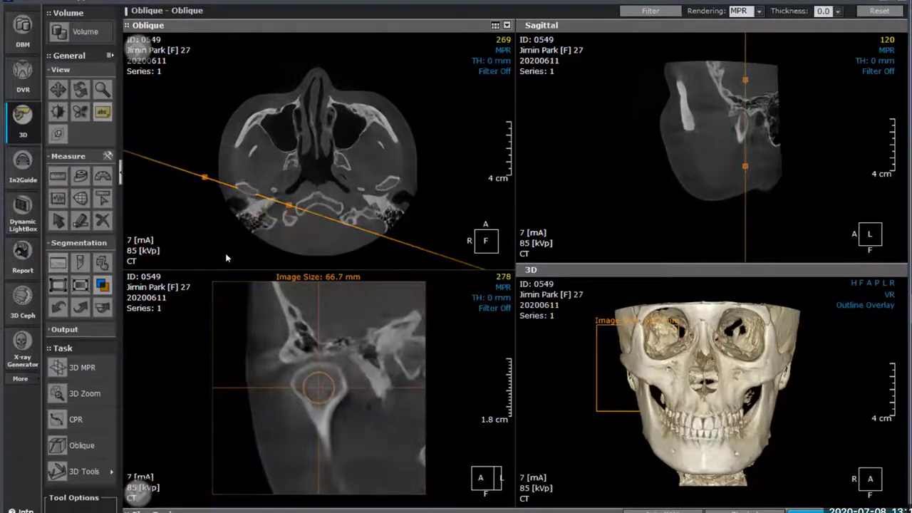
left_click(84, 370)
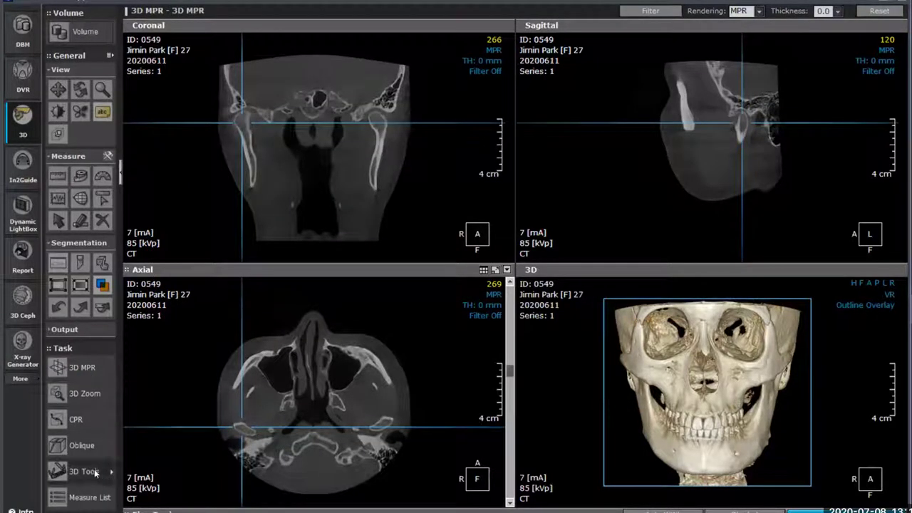
Centre an oblique plane on the left condyle and rotate it across the joint, then return to 3D MPR
left_click(84, 446)
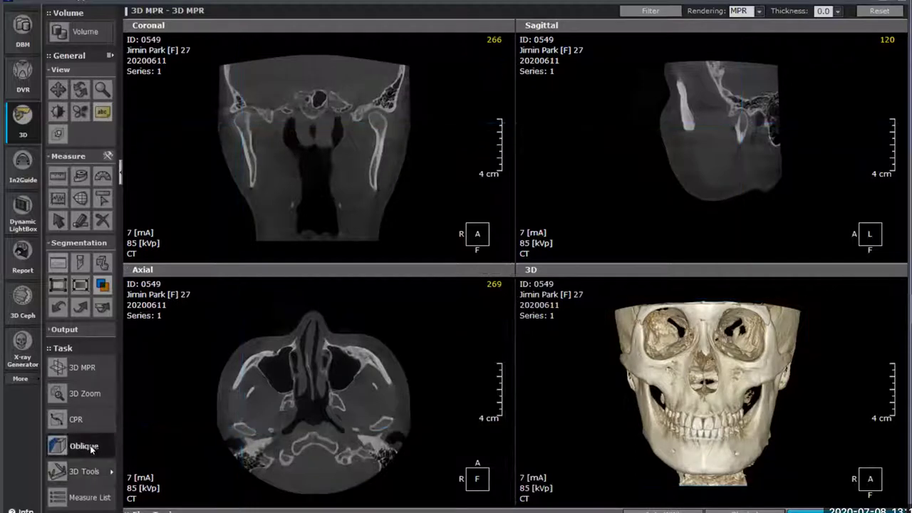
left_click(381, 431)
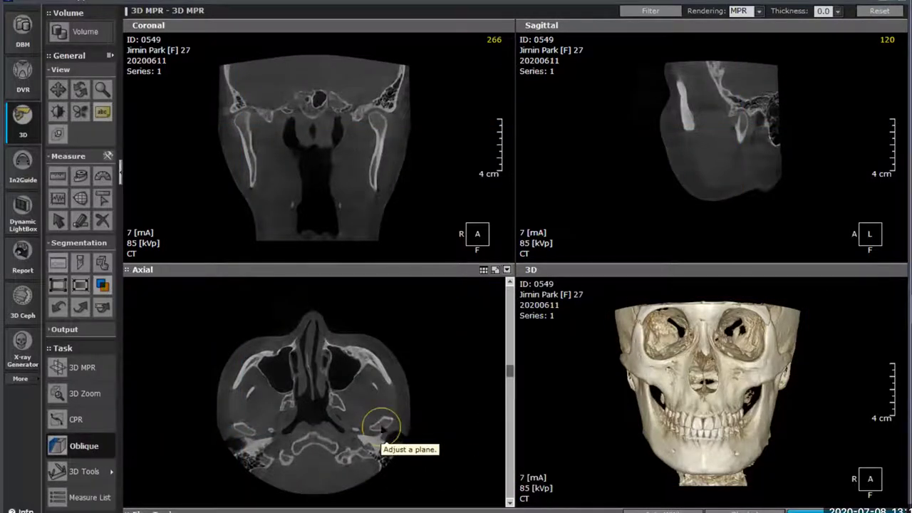
left_click(419, 407)
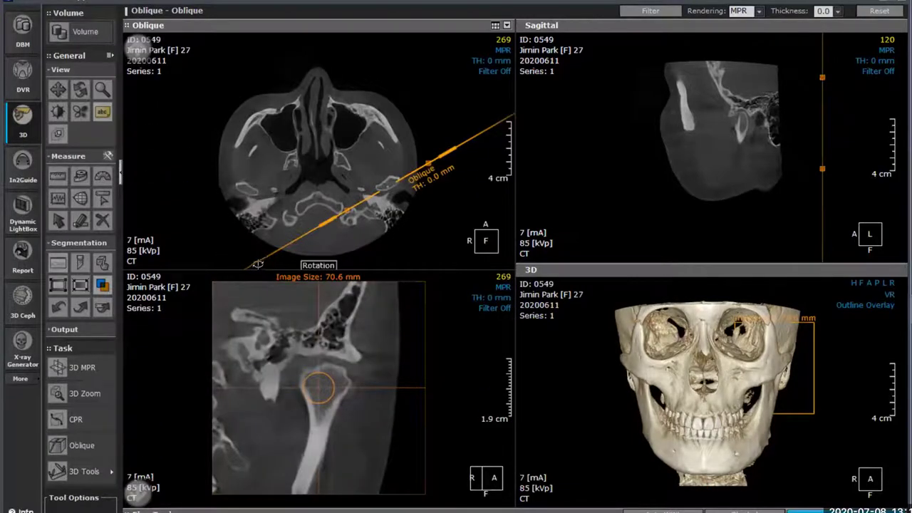
left_click_drag(258, 263, 456, 271)
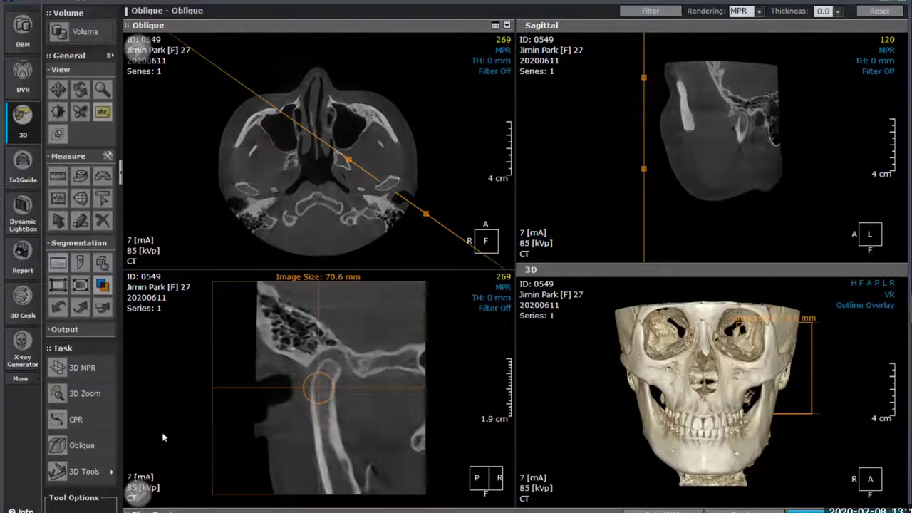
left_click(72, 367)
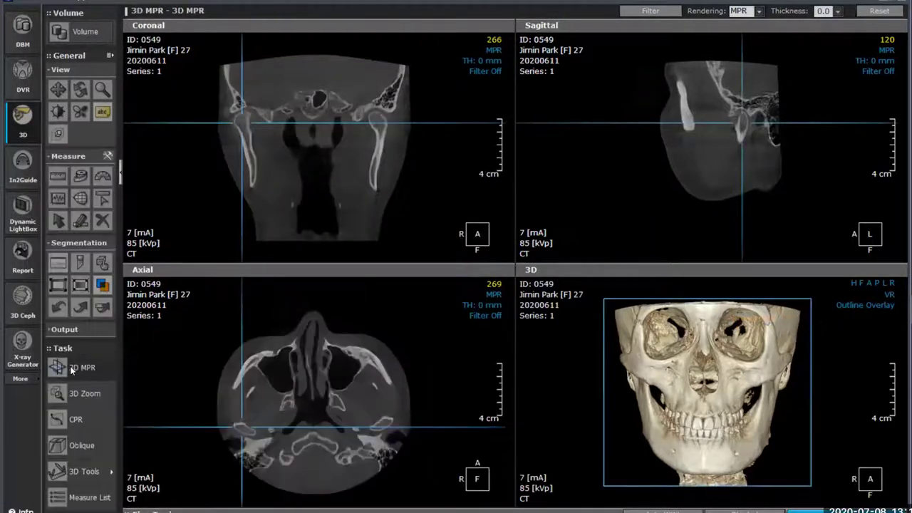
Enlarge the coronal pane, zoom to 3.5 cm scale on both condyles, and step to slice 269
mouse_move(399, 163)
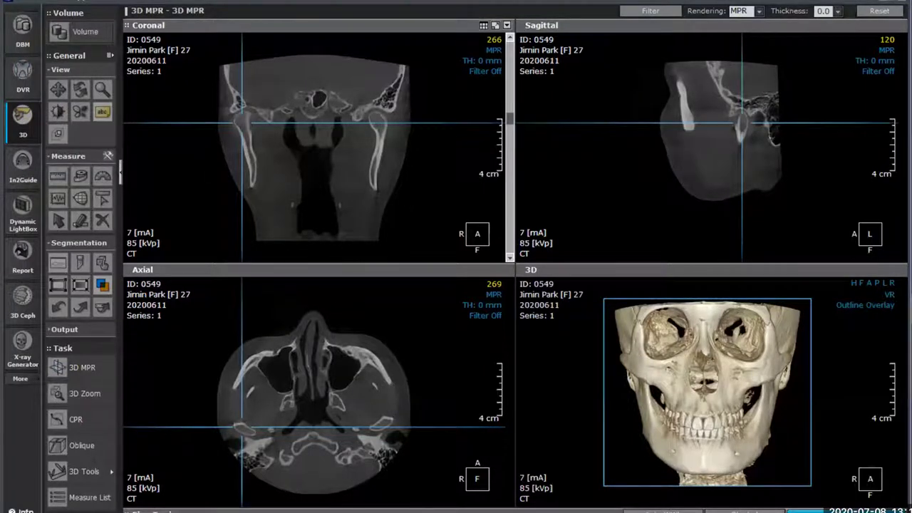
mouse_move(496, 27)
left_click(495, 26)
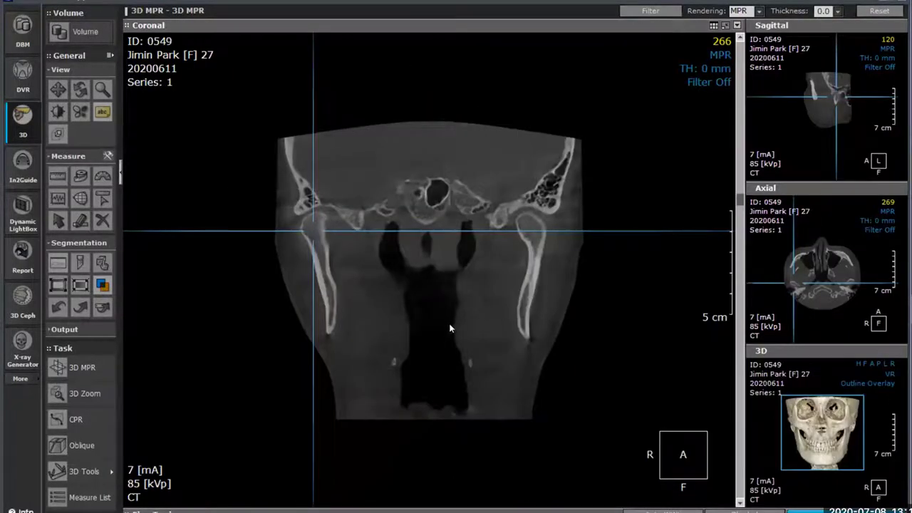
left_click(101, 89)
left_click_drag(246, 320, 226, 289)
scroll(489, 317, "down", 3)
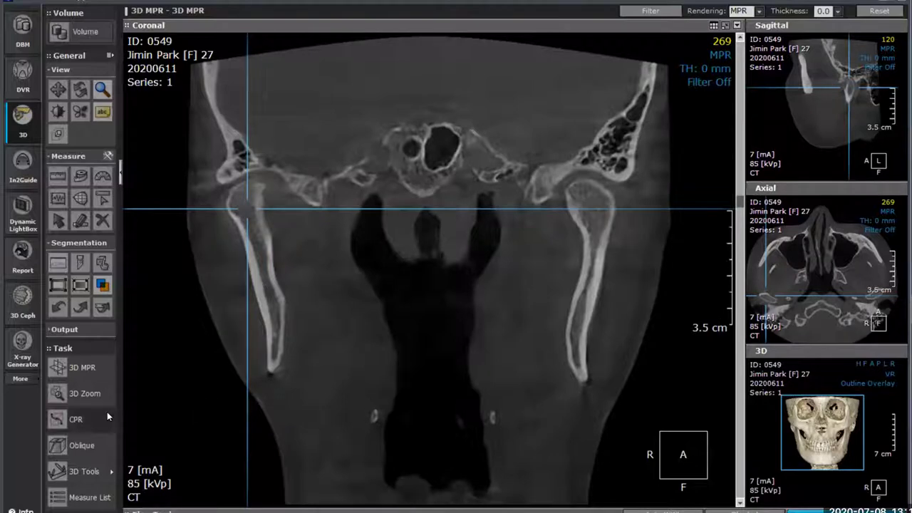
Trace a seven-point CPR path over the right-side condyle head in the Coronal view, creating Airway 1
left_click(77, 421)
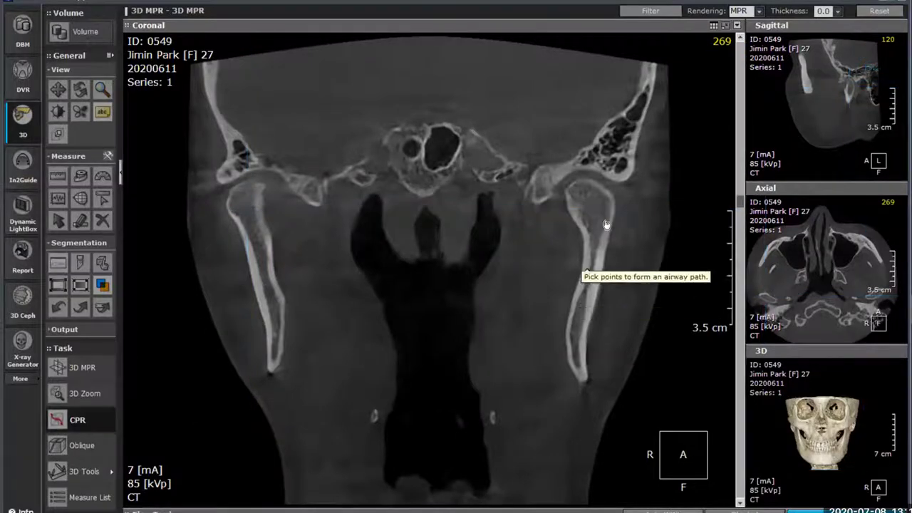
left_click(617, 191)
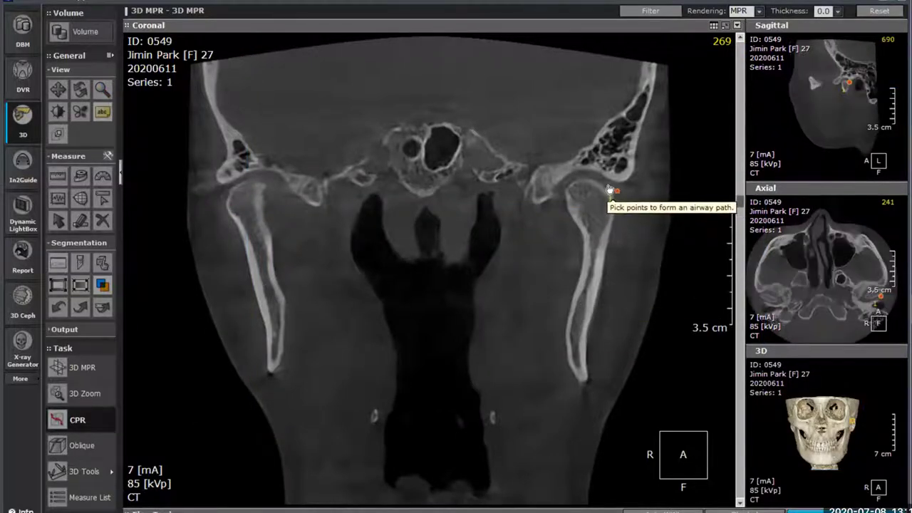
left_click(609, 185)
left_click(600, 176)
left_click(589, 175)
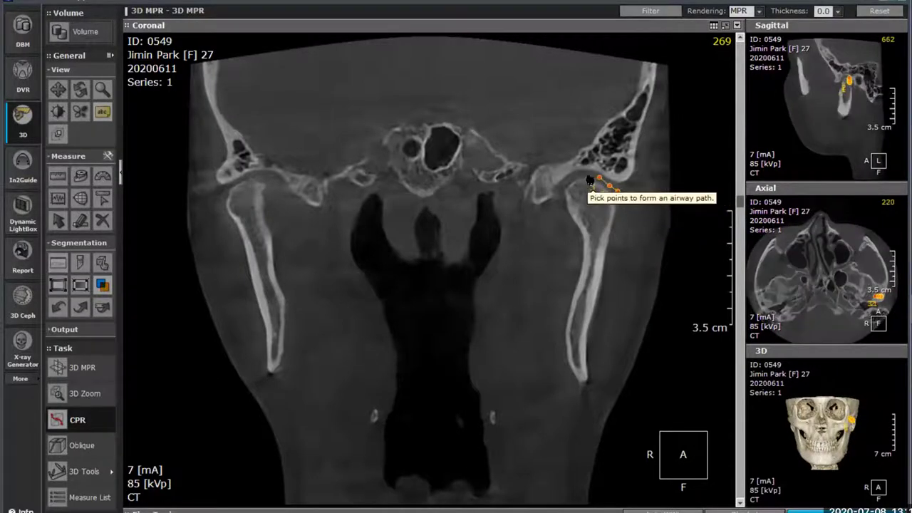
left_click(578, 179)
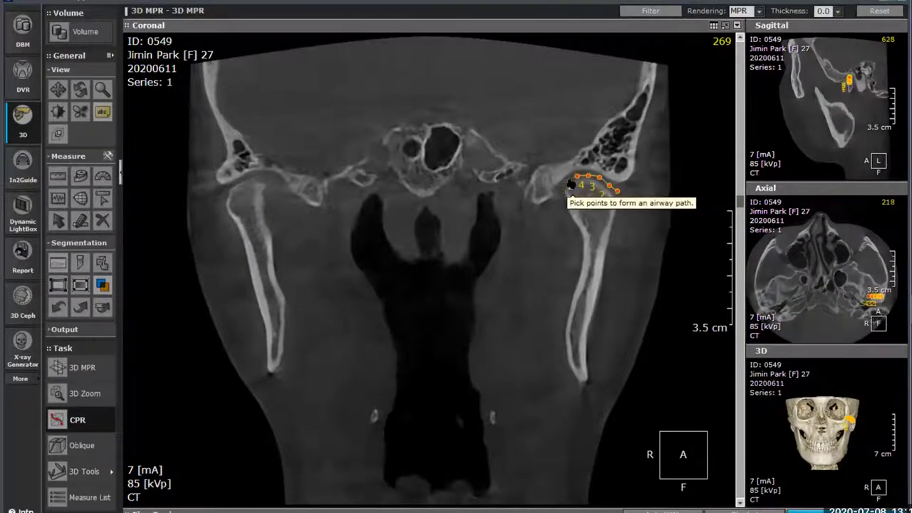
left_click(562, 191)
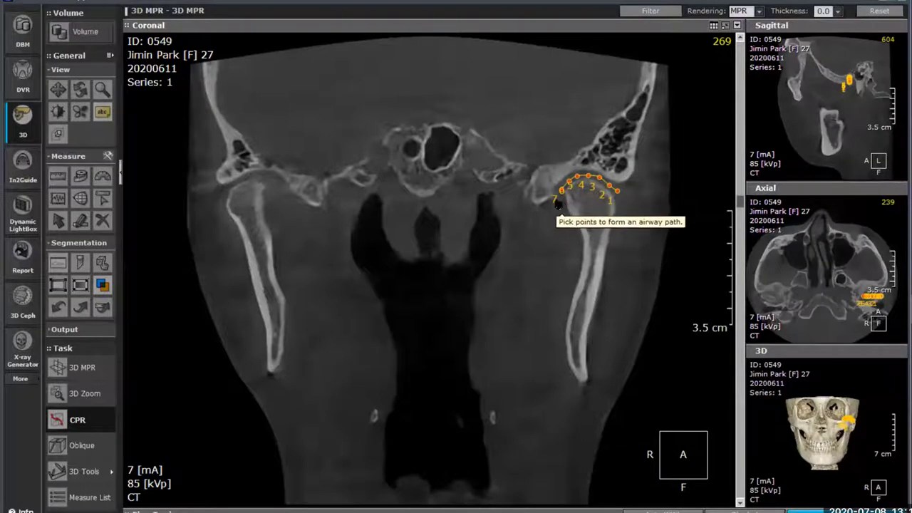
double_click(560, 203)
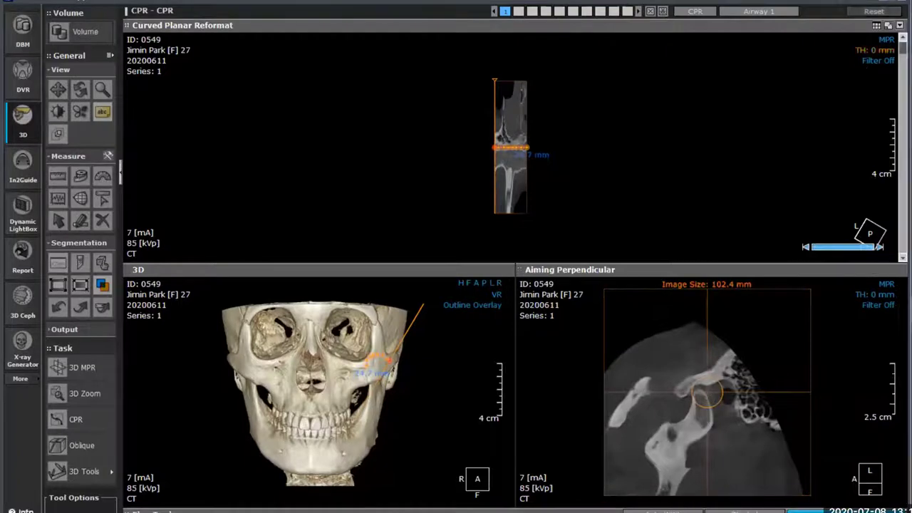
Enlarge Airway 1's Endoscope view, rotate and fly into the condyle joint space, then return to 3D MPR
left_click(766, 12)
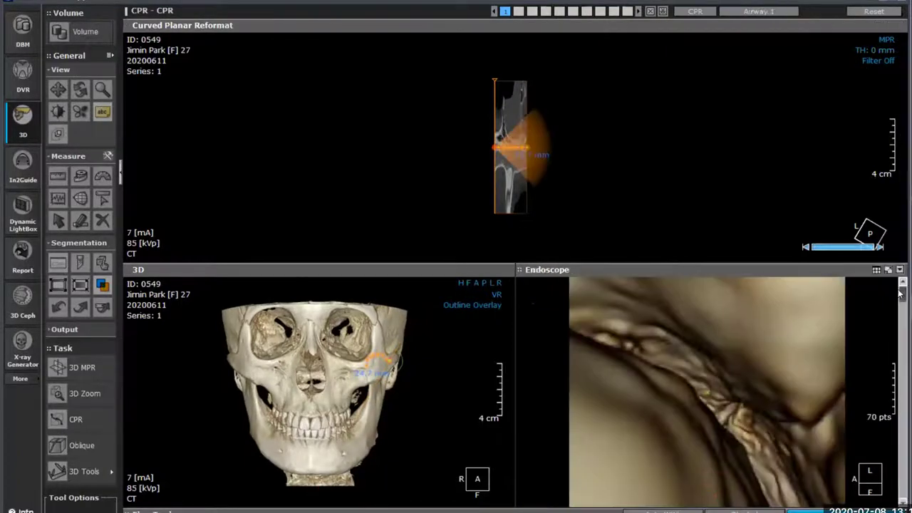
left_click(888, 269)
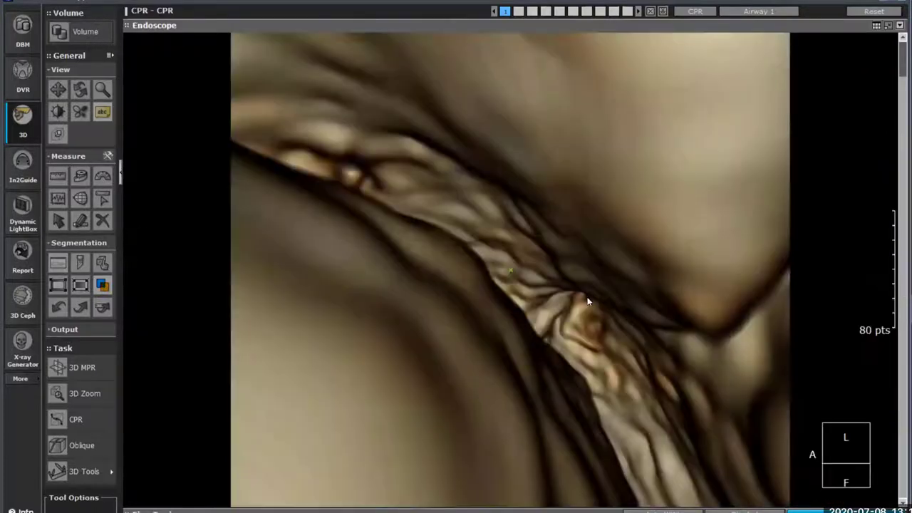
left_click_drag(587, 302, 457, 280)
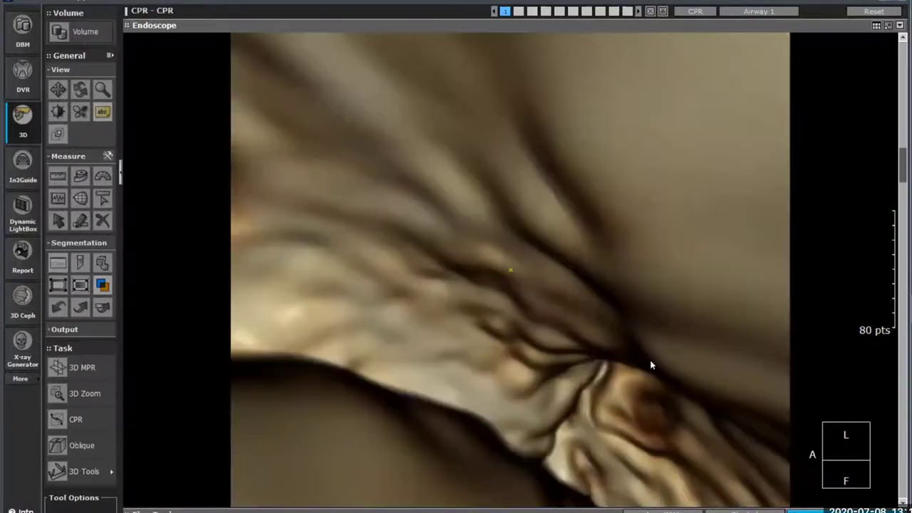
left_click_drag(650, 365, 610, 265)
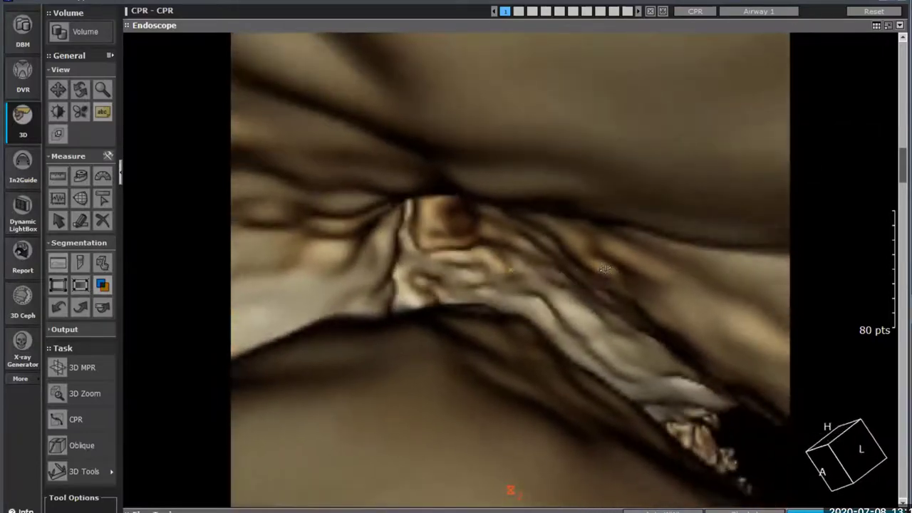
scroll(605, 266, "down", 3)
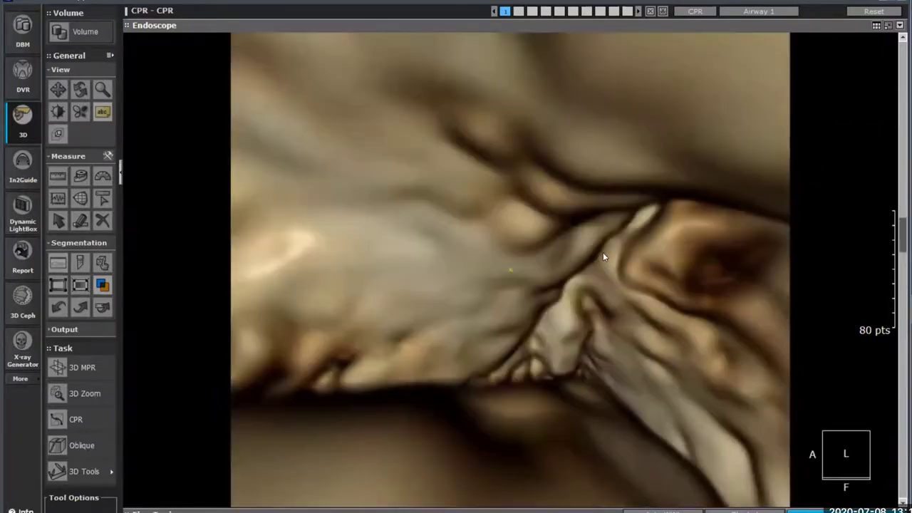
scroll(603, 246, "down", 5)
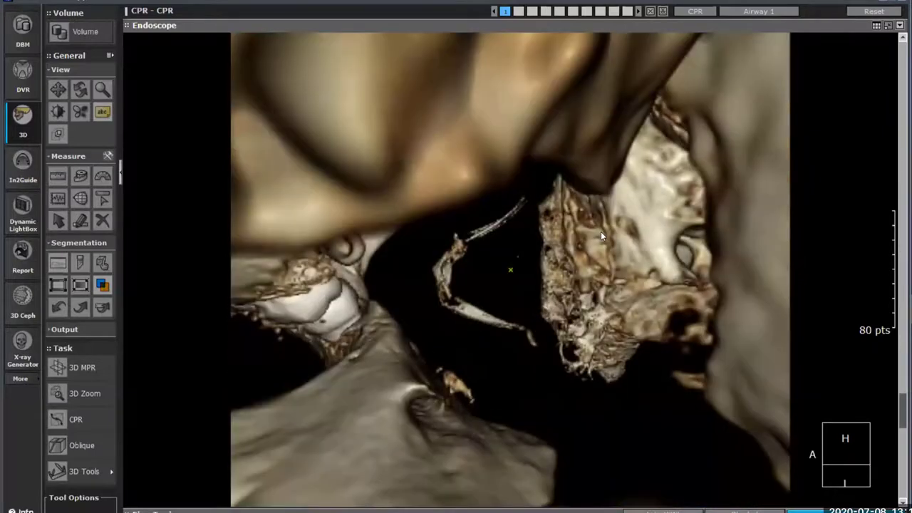
scroll(601, 231, "down", 3)
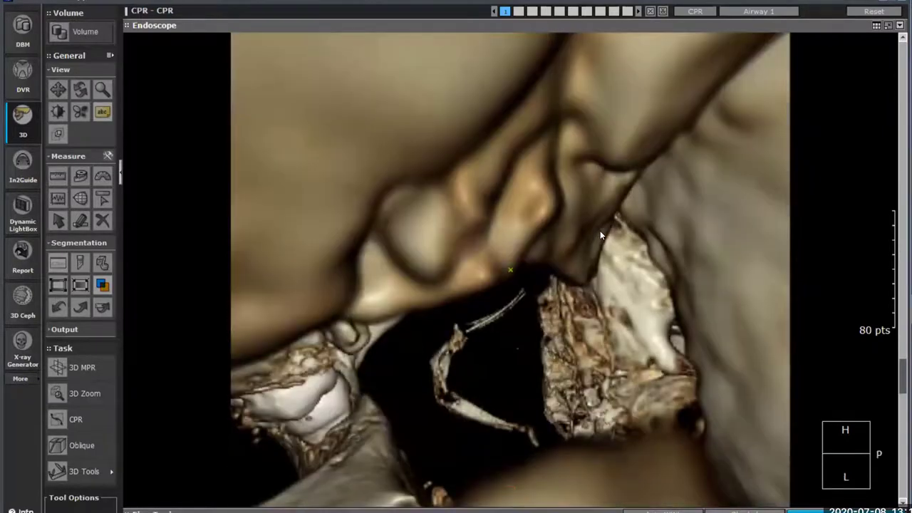
scroll(601, 229, "down", 4)
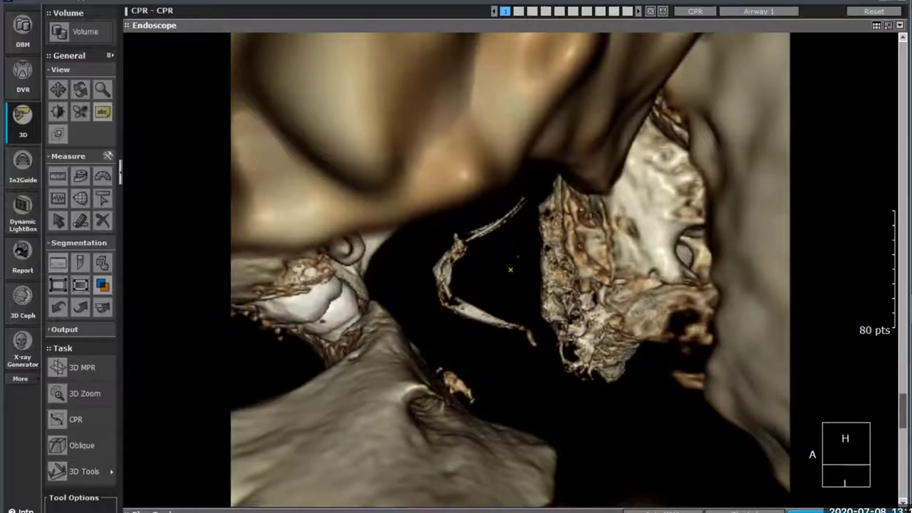
left_click(91, 368)
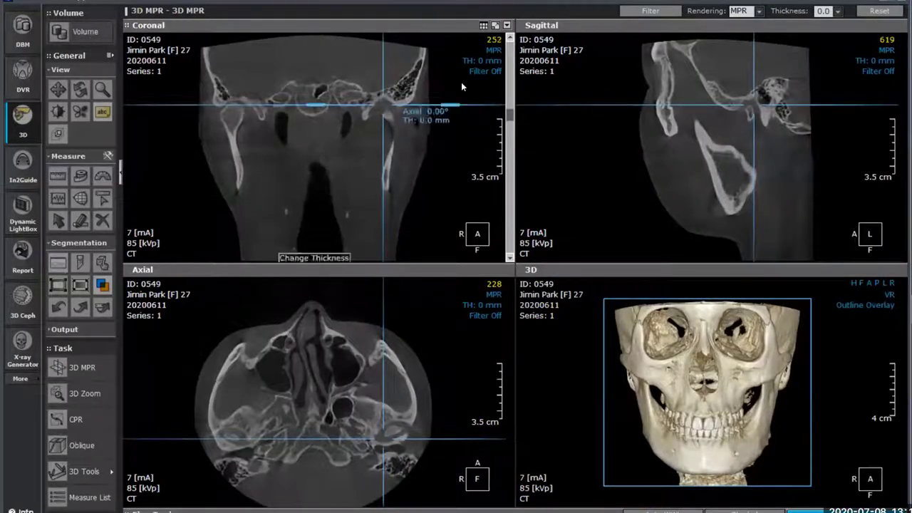
Maximize the Coronal pane and scroll it to slice 257
left_click(496, 25)
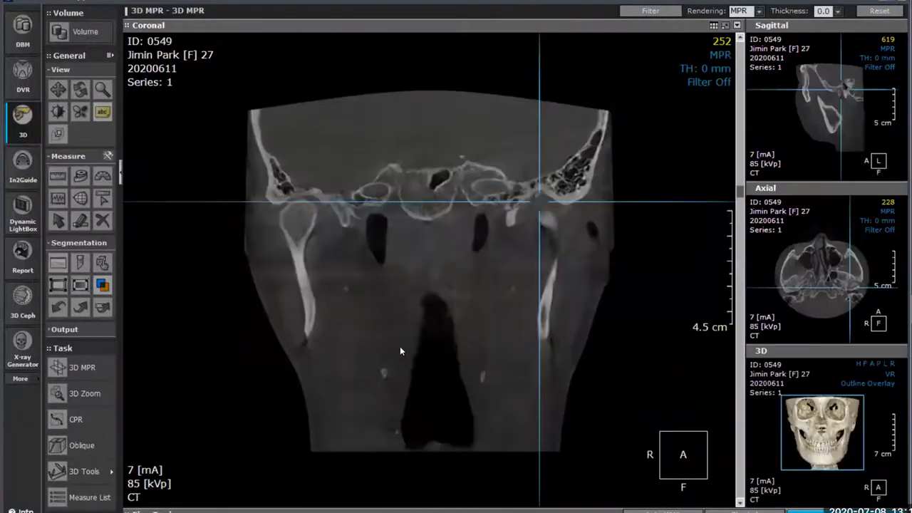
scroll(410, 340, "down", 2)
scroll(357, 252, "down", 11)
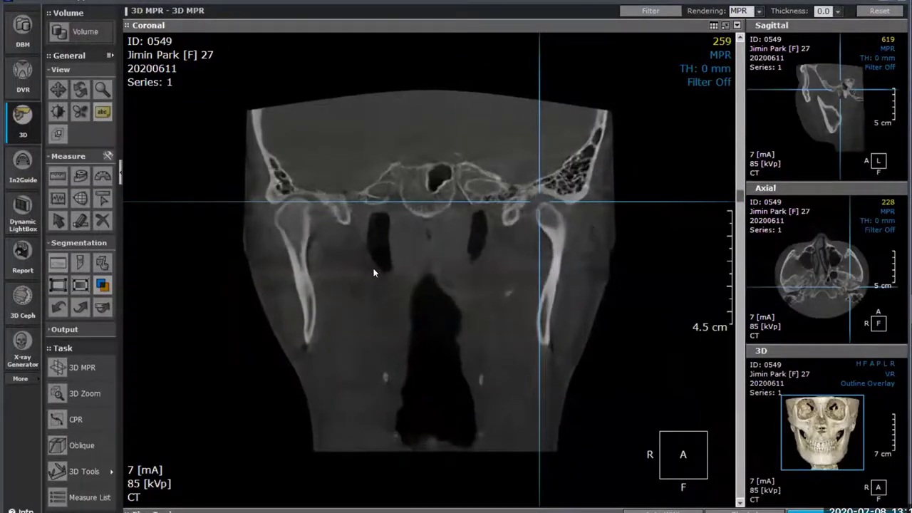
scroll(375, 272, "up", 4)
scroll(379, 275, "up", 1)
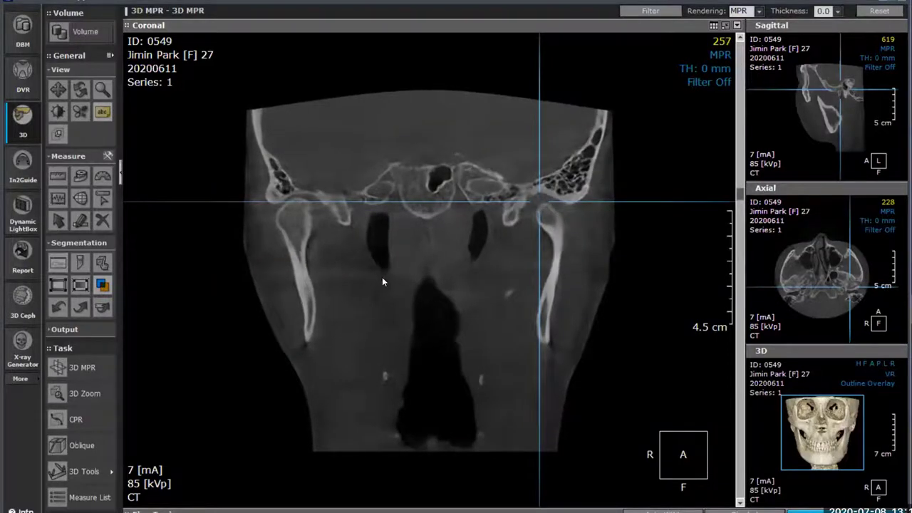
Trace an eight-point CPR path over the left-side condyle head and build its curved reformat
left_click(81, 423)
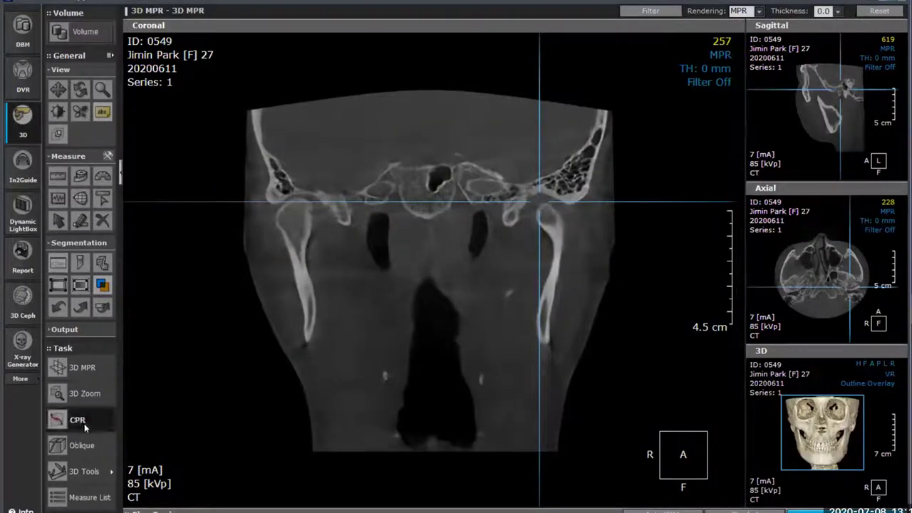
left_click(276, 211)
left_click(281, 208)
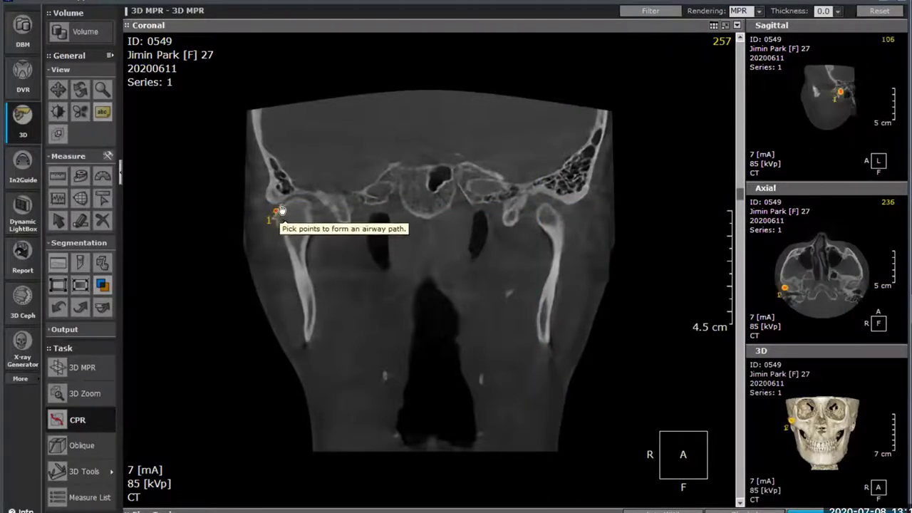
left_click(287, 205)
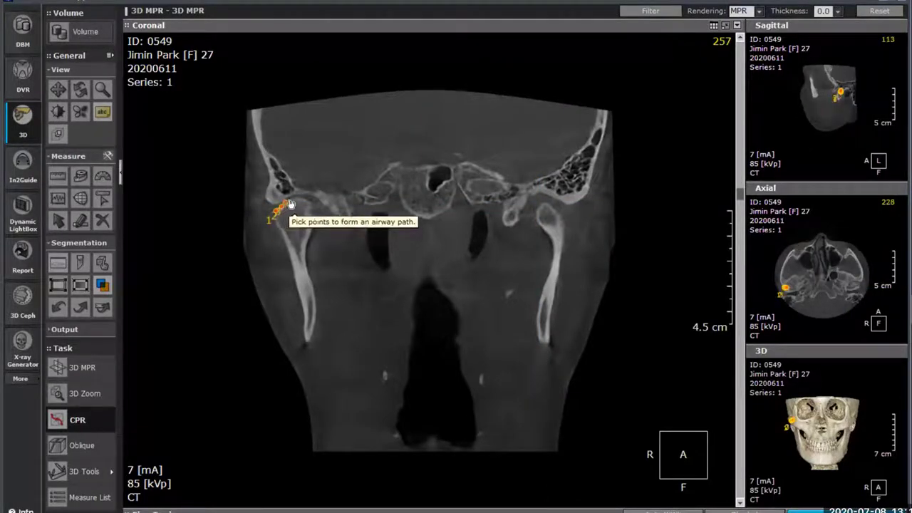
left_click(291, 201)
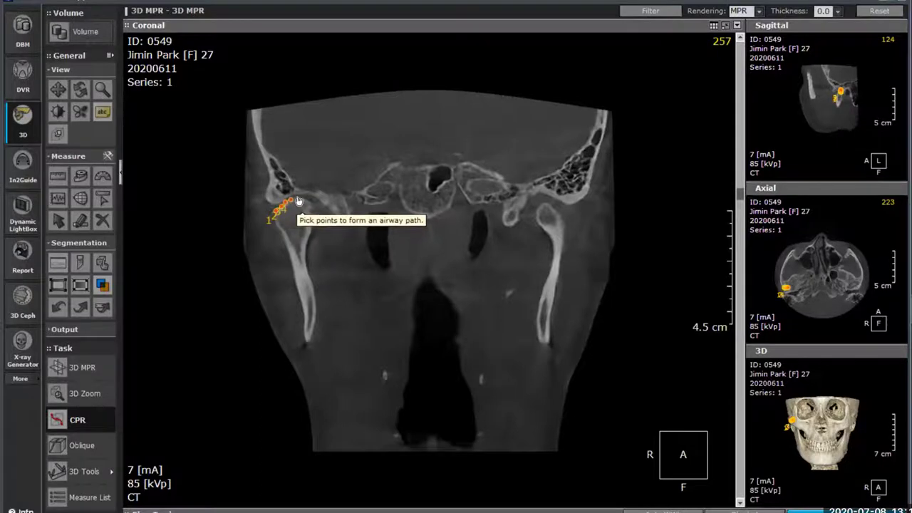
left_click(297, 200)
left_click(305, 200)
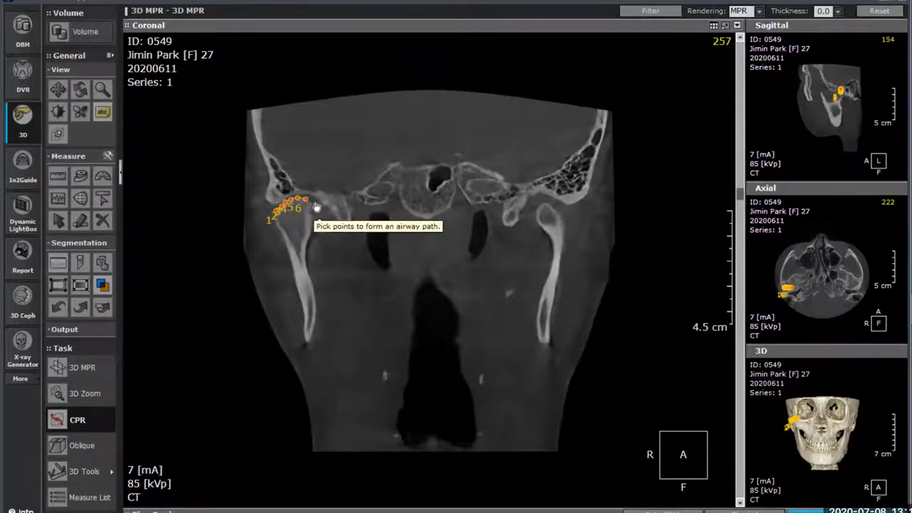
left_click(313, 207)
left_click(317, 213)
double_click(317, 213)
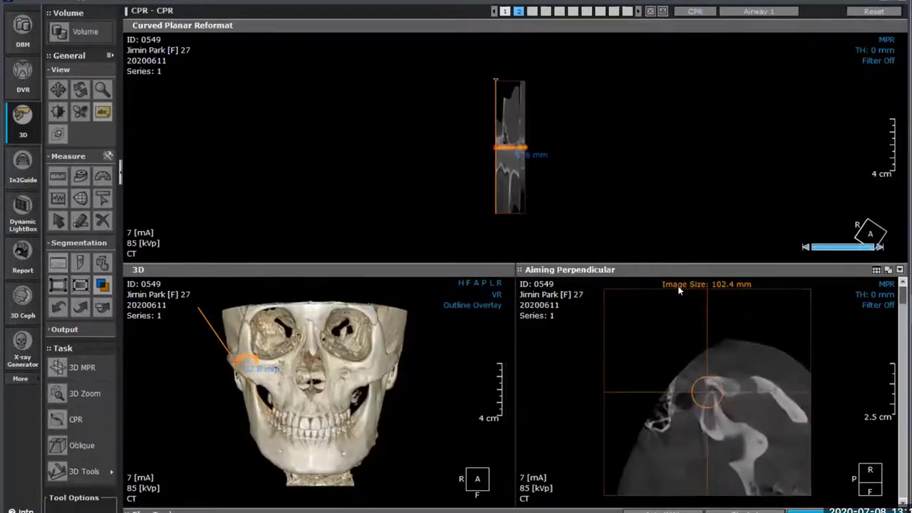
Enlarge the second path's Endoscope view and rotate it to face into the dark joint cavity
left_click(766, 12)
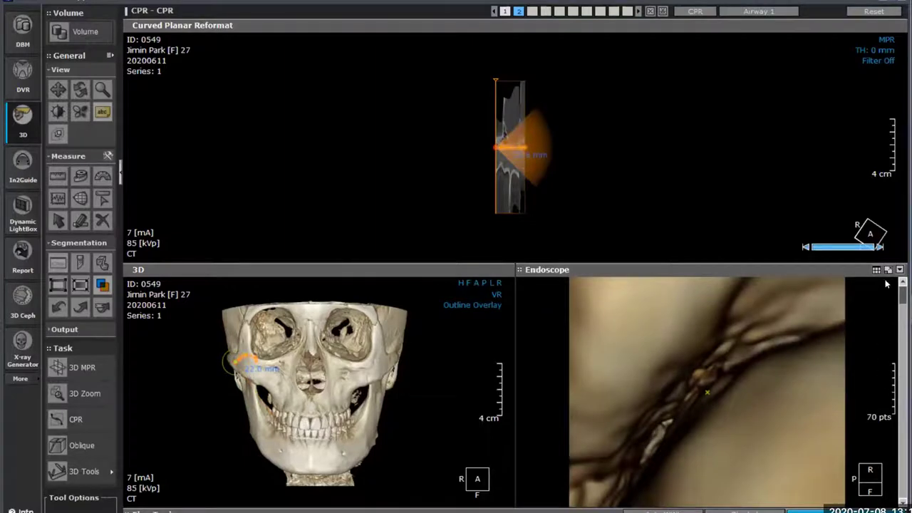
left_click(889, 270)
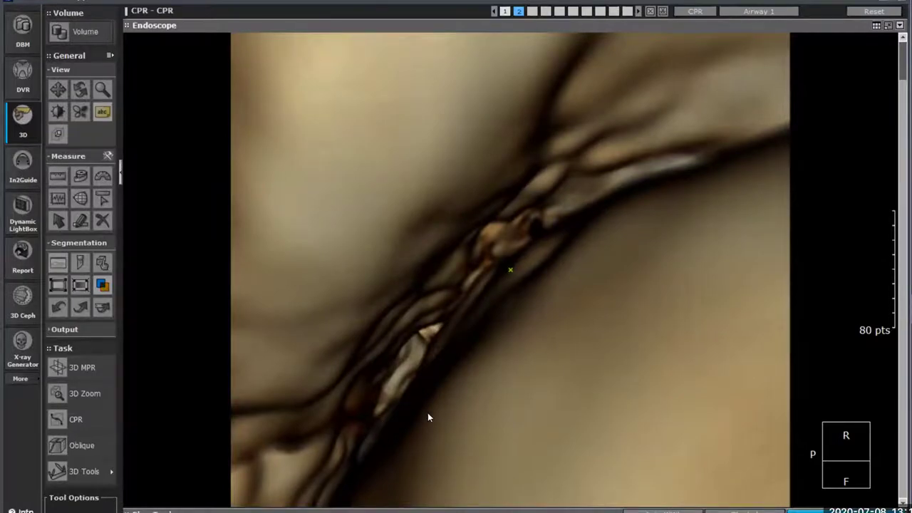
scroll(427, 417, "down", 4)
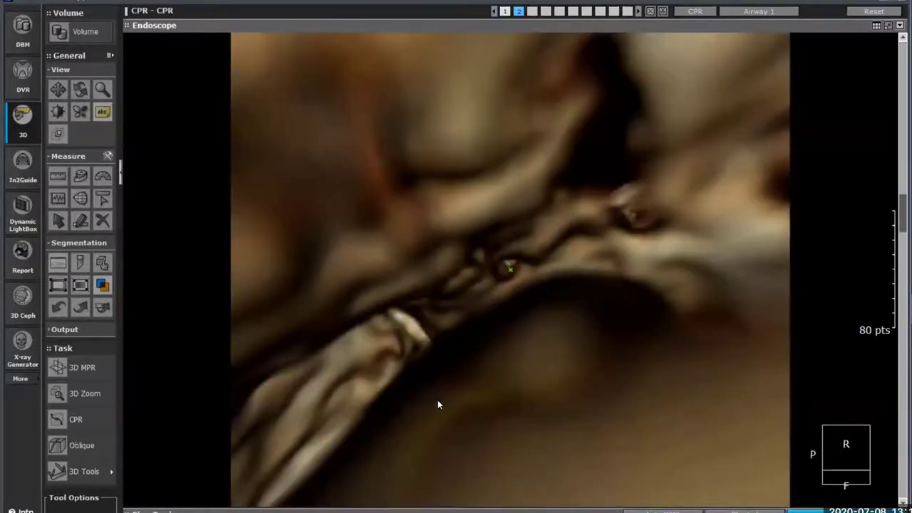
left_click_drag(656, 421, 754, 305)
left_click_drag(645, 412, 588, 284)
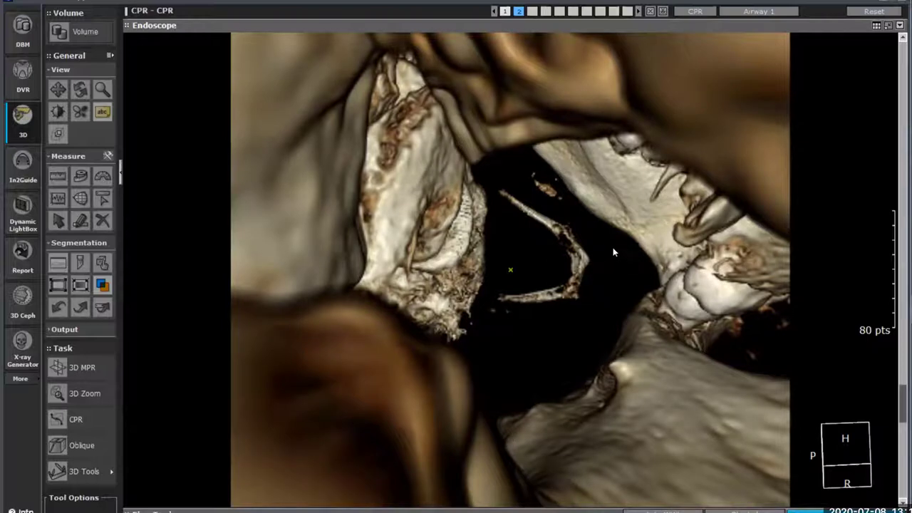
Open the Dental Volume Reformat module's Bilateral-TMJ tab and move the axial image to slice 261
left_click(22, 75)
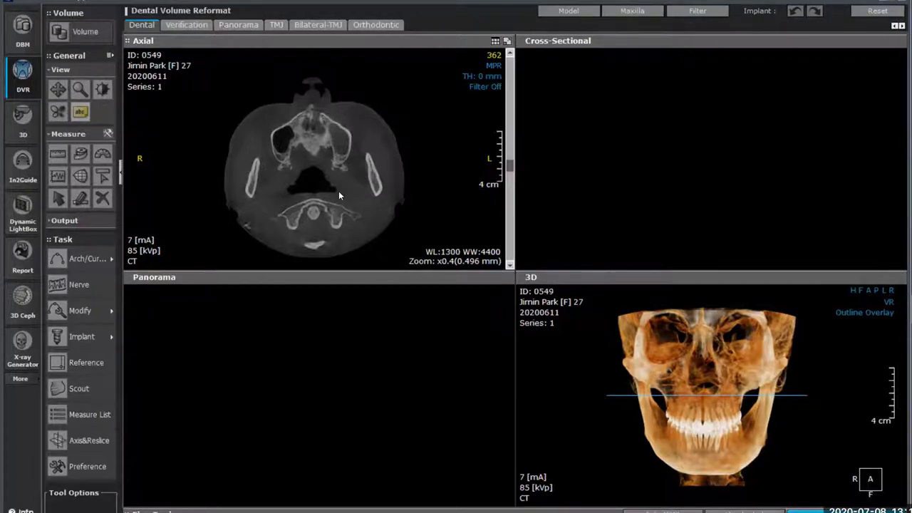
left_click(316, 24)
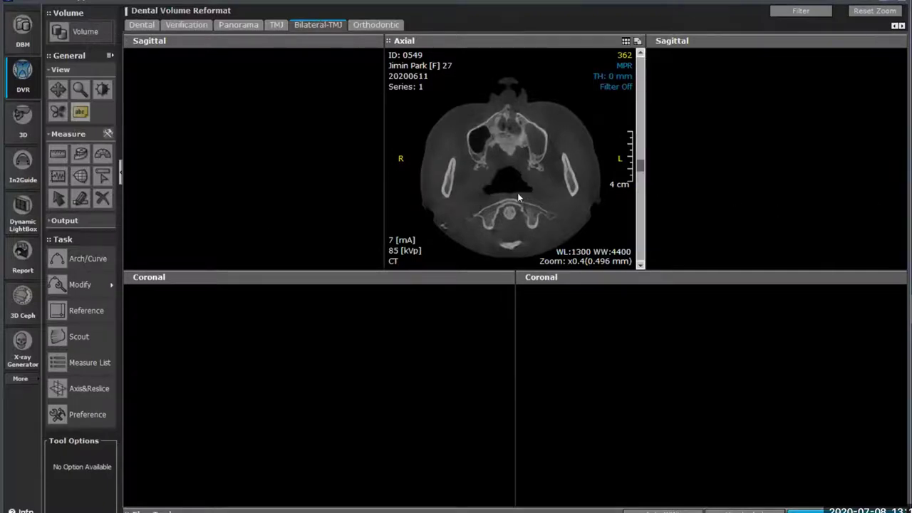
left_click_drag(639, 170, 640, 140)
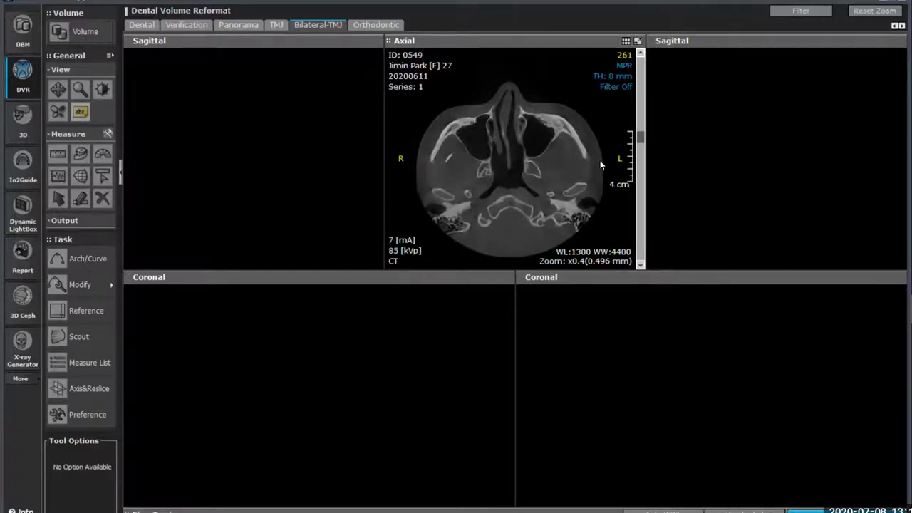
mouse_move(302, 384)
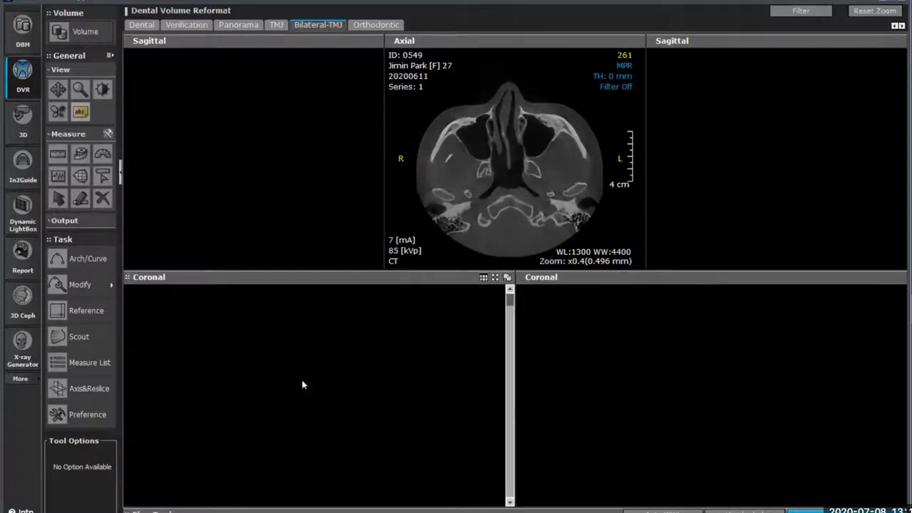
Draw an Arch/Curve on the axial condyle and drag its right-side end upward
left_click(94, 260)
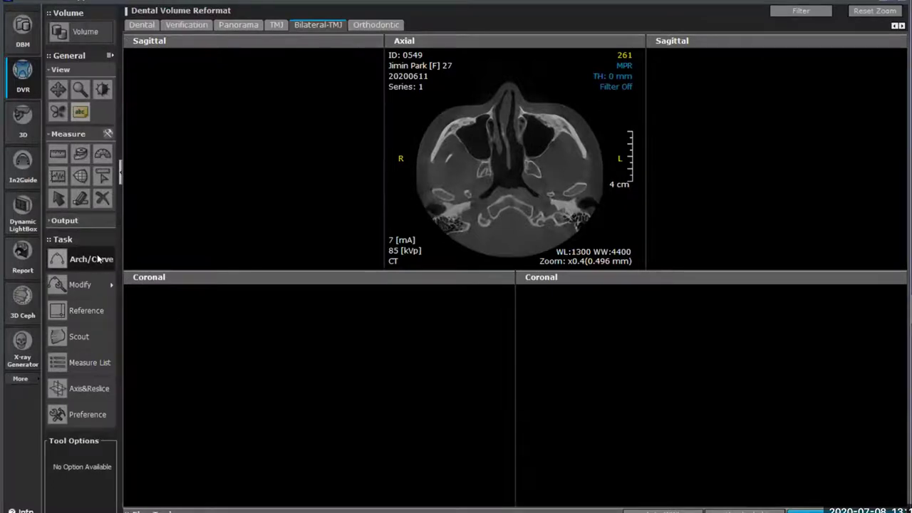
left_click(429, 188)
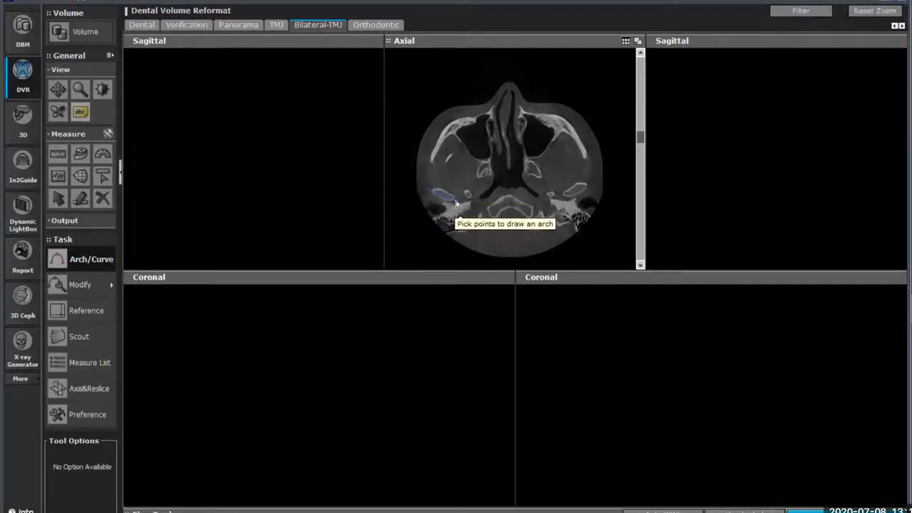
left_click(456, 203)
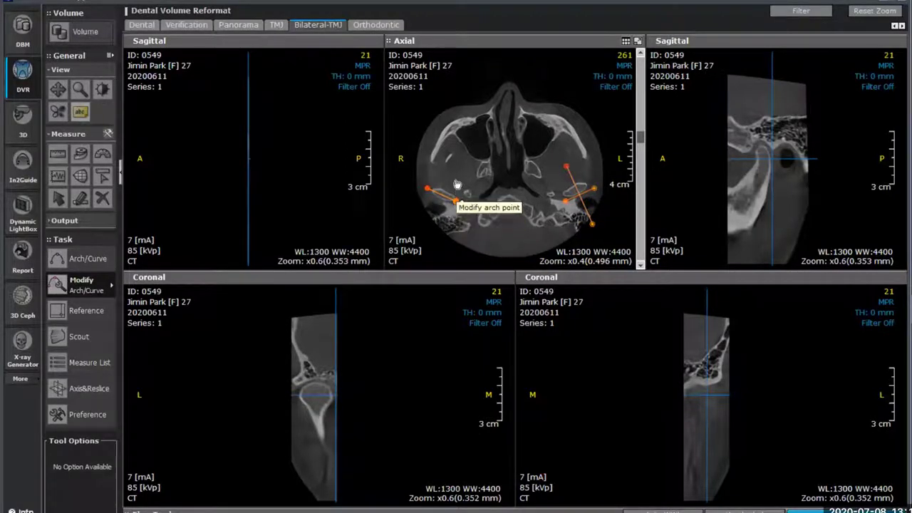
left_click_drag(456, 203, 455, 172)
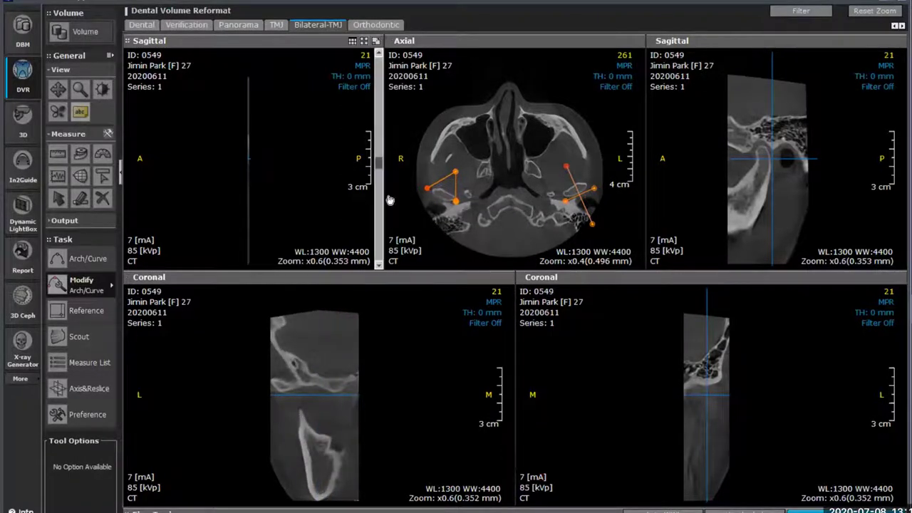
right_click_drag(455, 173, 455, 174)
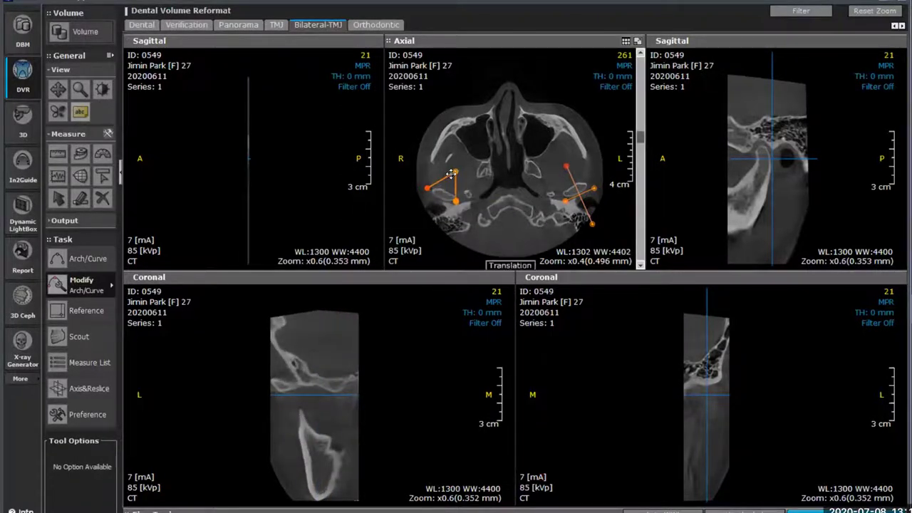
Delete that curve and redraw the arch across both condyles, filling the TMJ panes at slice 21
right_click(455, 173)
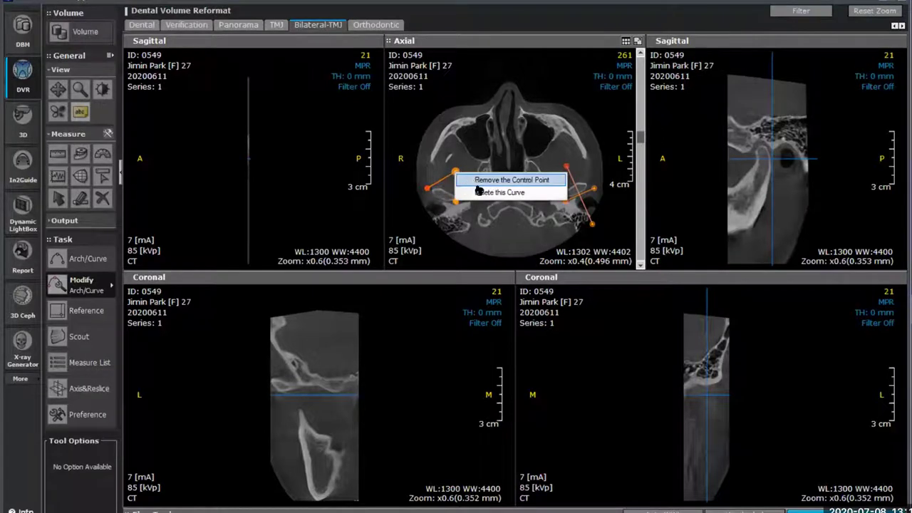
left_click(434, 191)
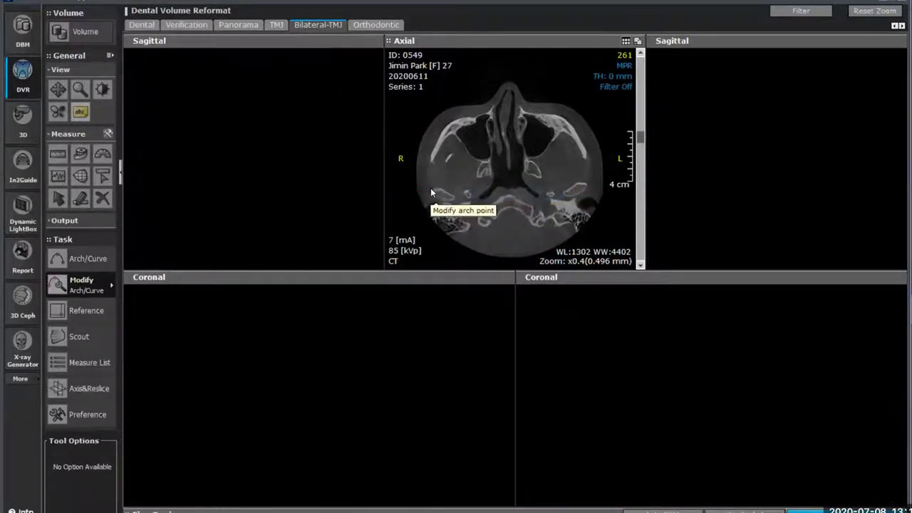
left_click(93, 260)
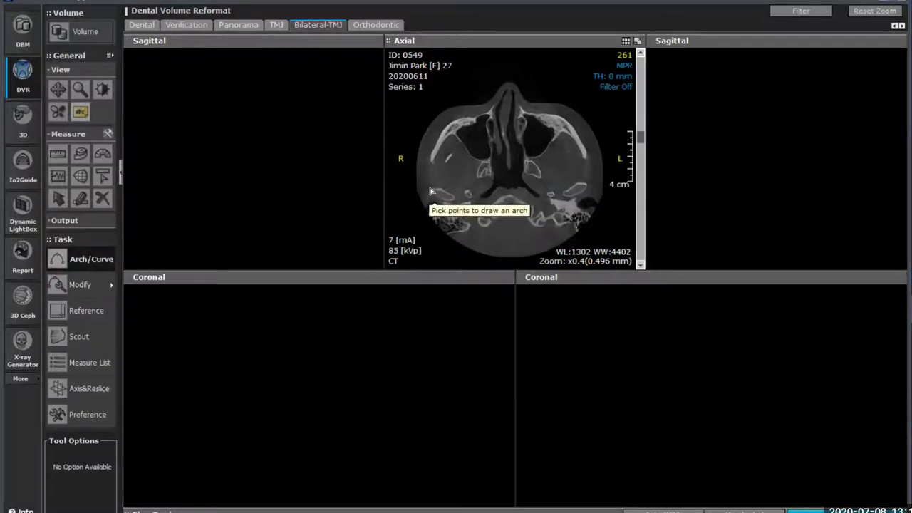
left_click(454, 205)
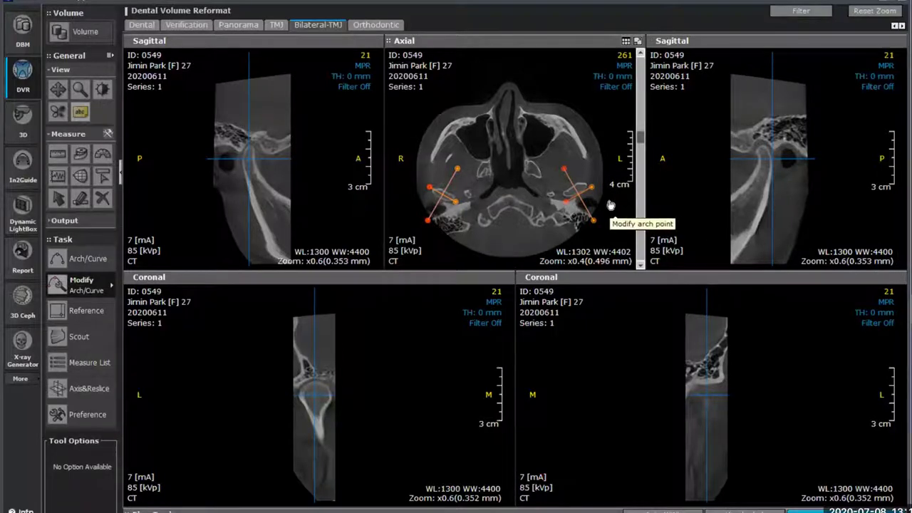
Reposition the left-side arch point on the axial slice and scroll the right coronal pane to slice 20
scroll(810, 177, "down", 3)
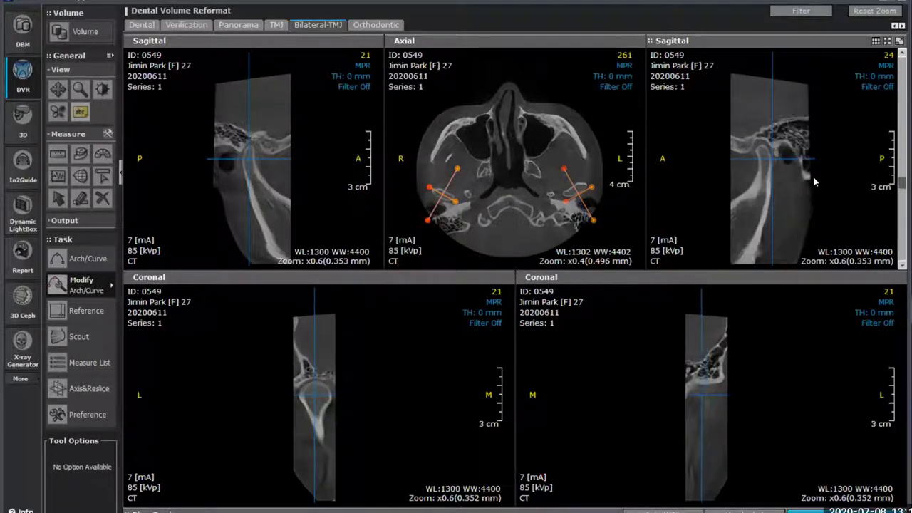
scroll(810, 177, "up", 2)
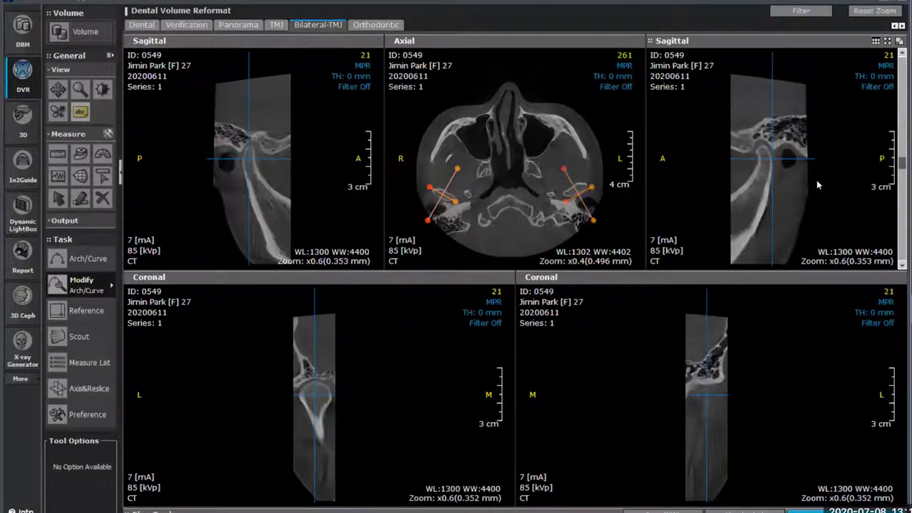
scroll(795, 394, "down", 2)
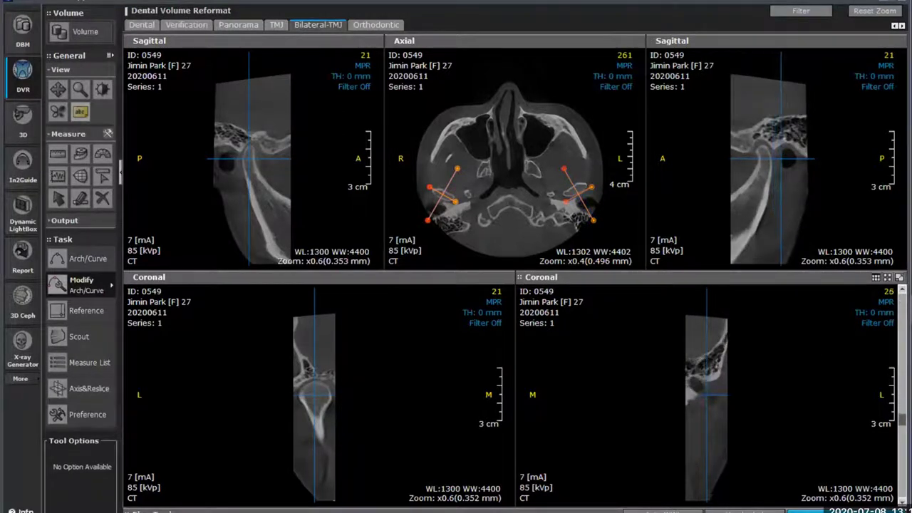
scroll(804, 375, "down", 2)
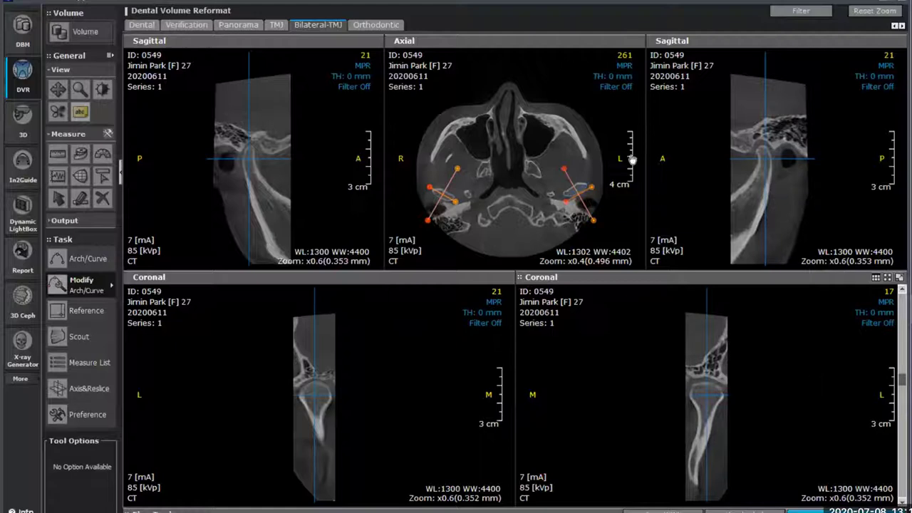
left_click_drag(591, 189, 565, 200)
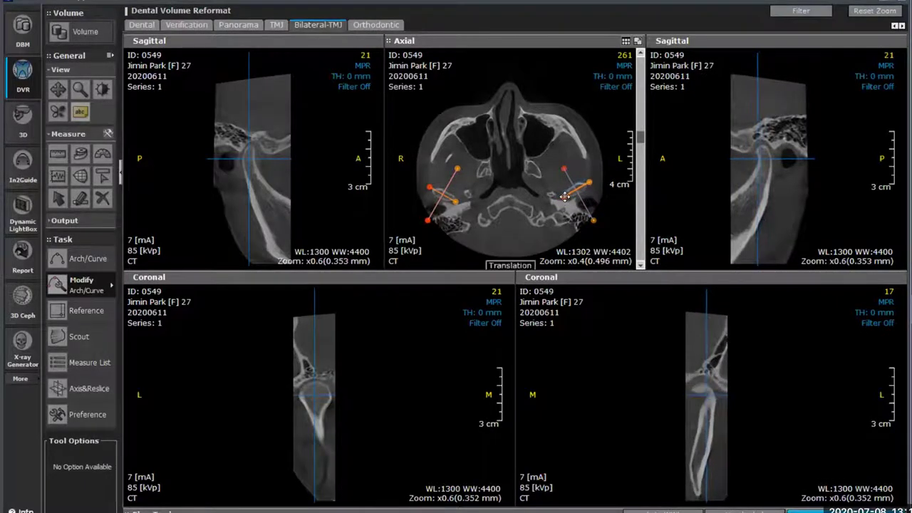
scroll(617, 412, "down", 2)
scroll(616, 408, "down", 1)
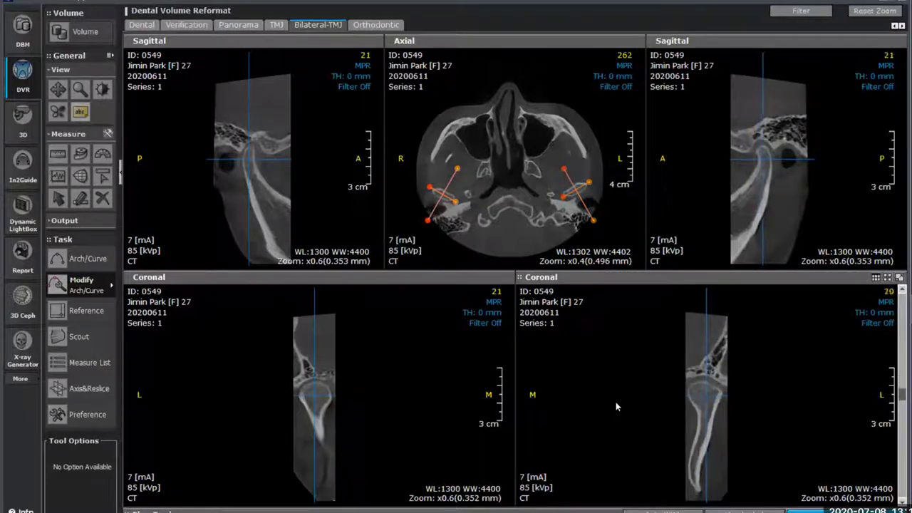
mouse_move(325, 301)
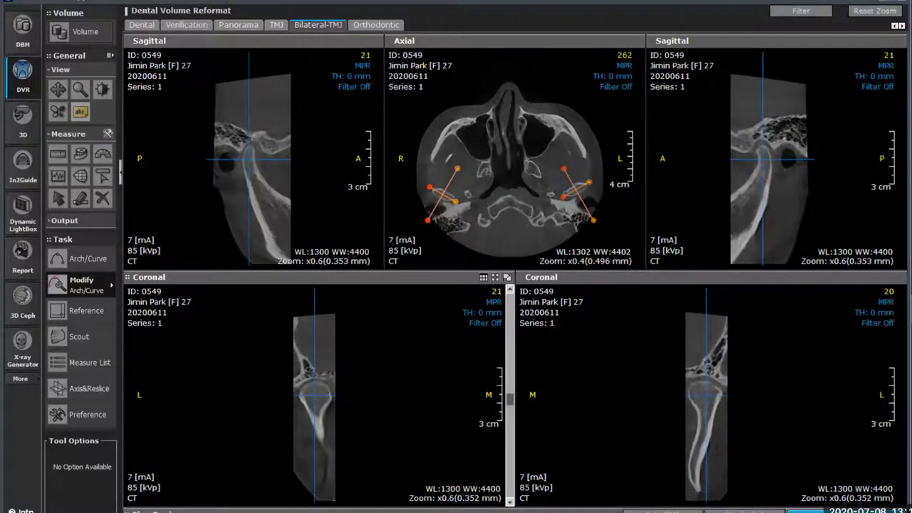
mouse_move(721, 405)
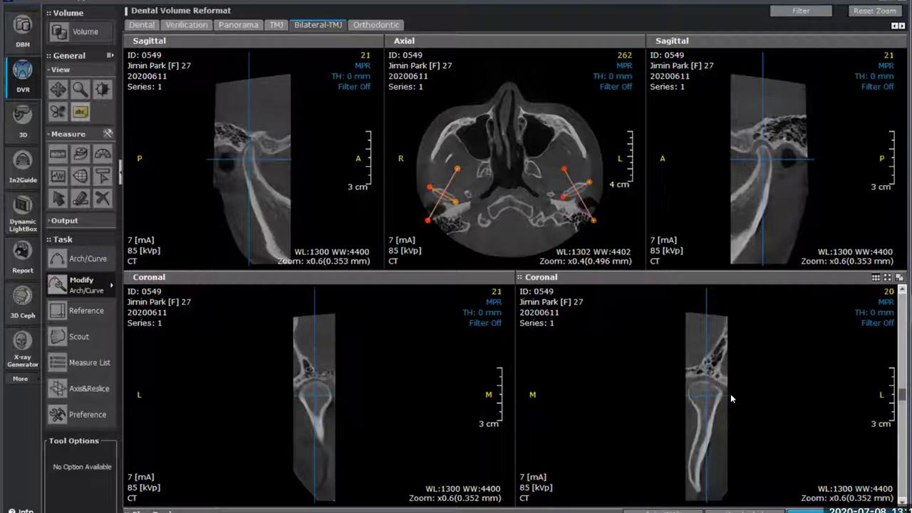
mouse_move(316, 377)
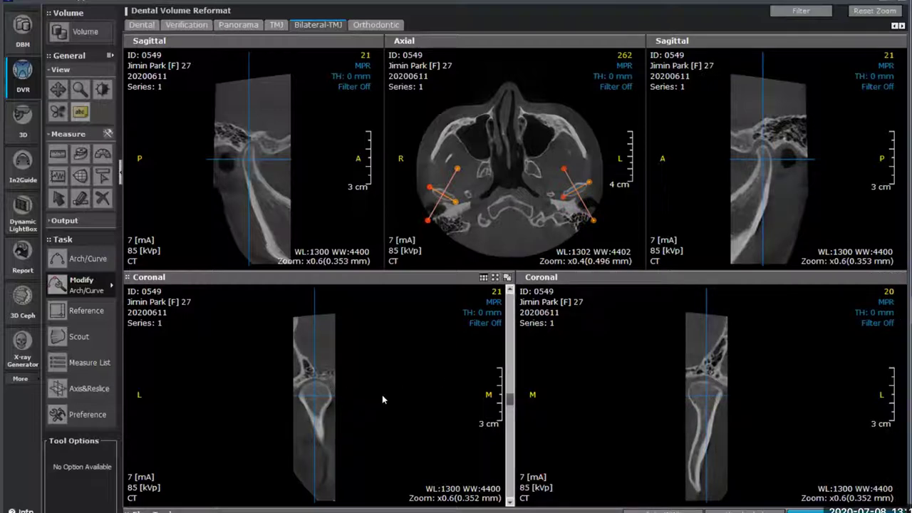
scroll(385, 393, "up", 2)
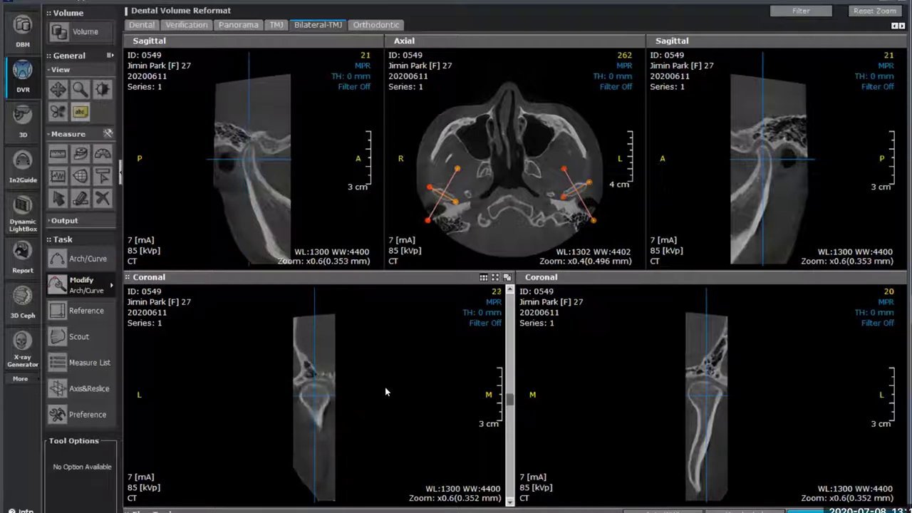
scroll(387, 380, "down", 3)
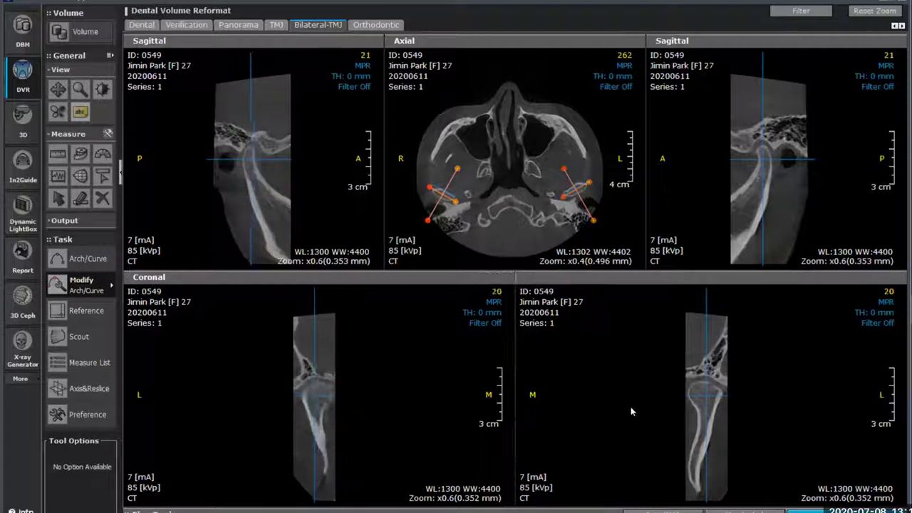
scroll(631, 413, "up", 3)
scroll(631, 409, "down", 3)
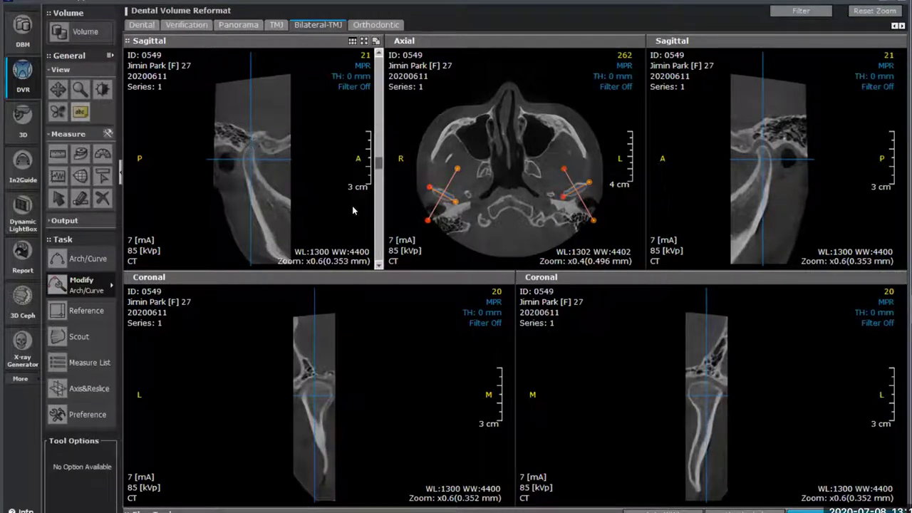
scroll(319, 194, "up", 1)
scroll(319, 194, "down", 7)
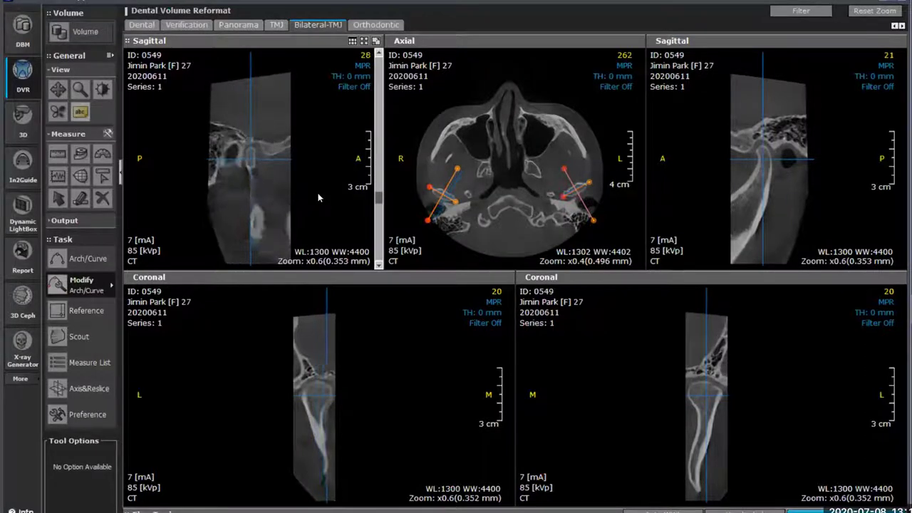
scroll(319, 196, "up", 3)
scroll(320, 187, "up", 2)
scroll(321, 183, "up", 2)
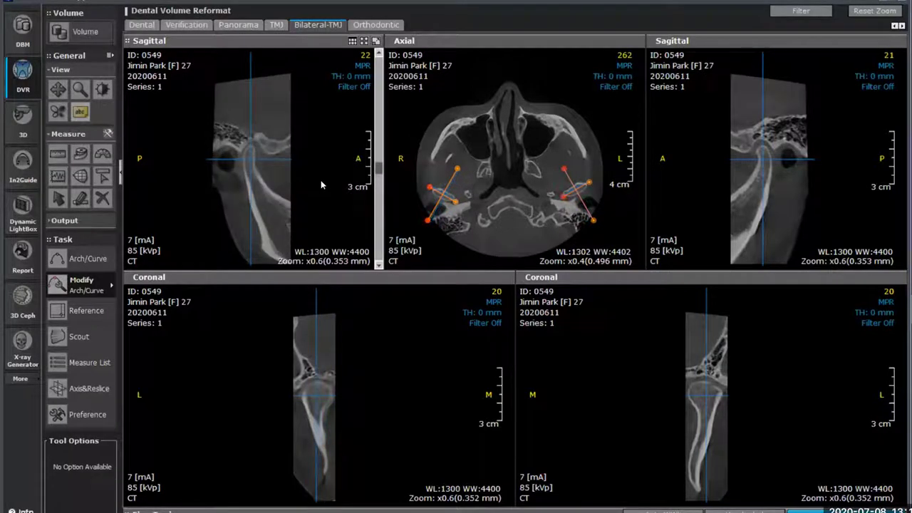
scroll(321, 184, "up", 6)
scroll(321, 181, "down", 4)
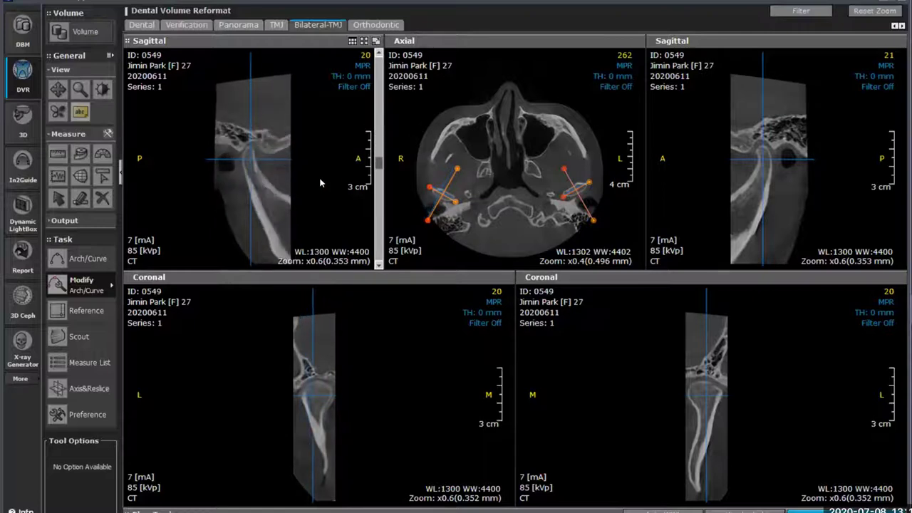
scroll(320, 183, "down", 1)
scroll(796, 190, "down", 8)
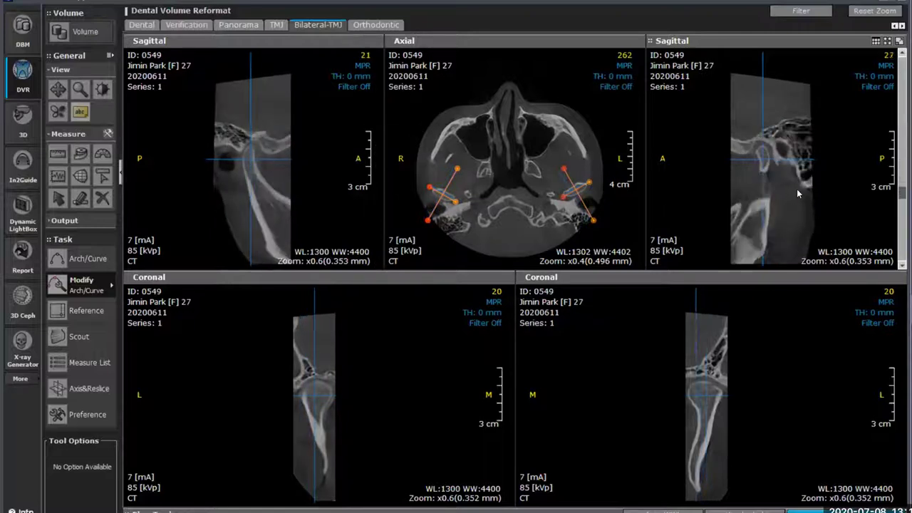
scroll(794, 189, "up", 9)
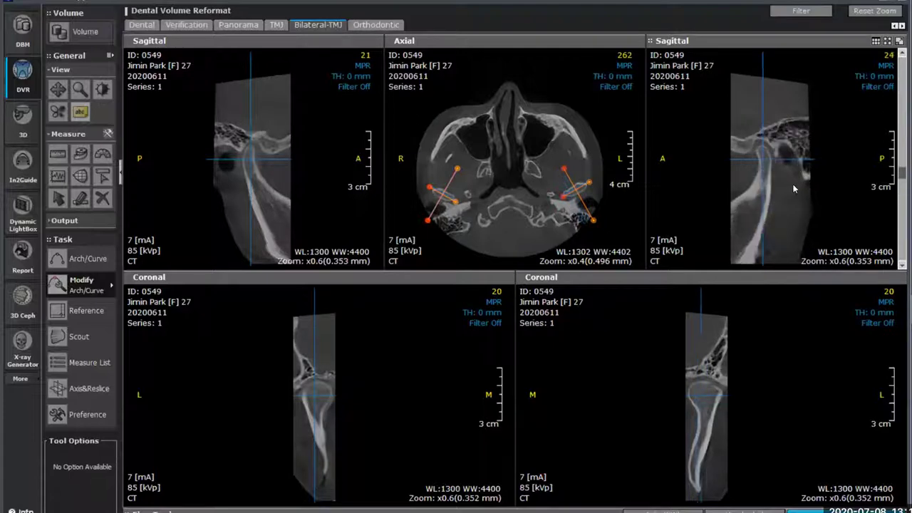
scroll(795, 184, "up", 1)
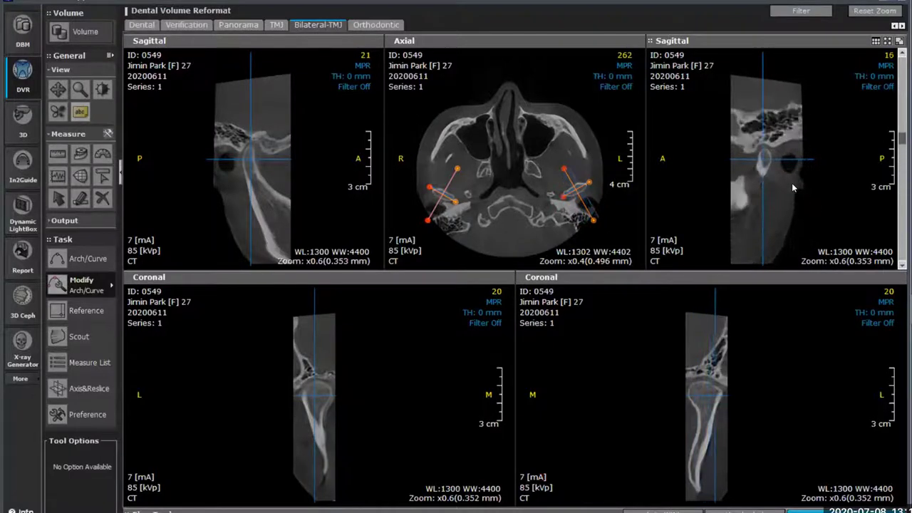
scroll(791, 186, "down", 1)
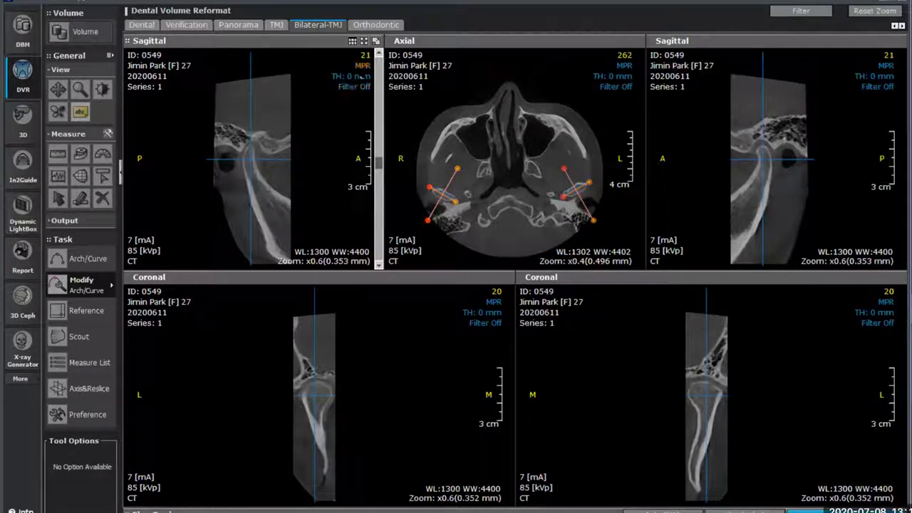
Render the left sagittal TMJ pane as a 6.0 mm VR slab with the Bone preset
left_click(361, 69)
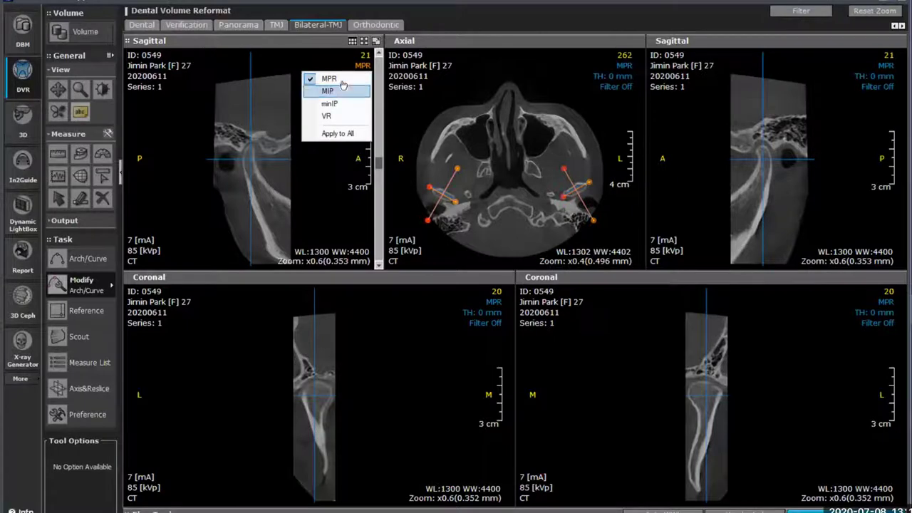
left_click(332, 116)
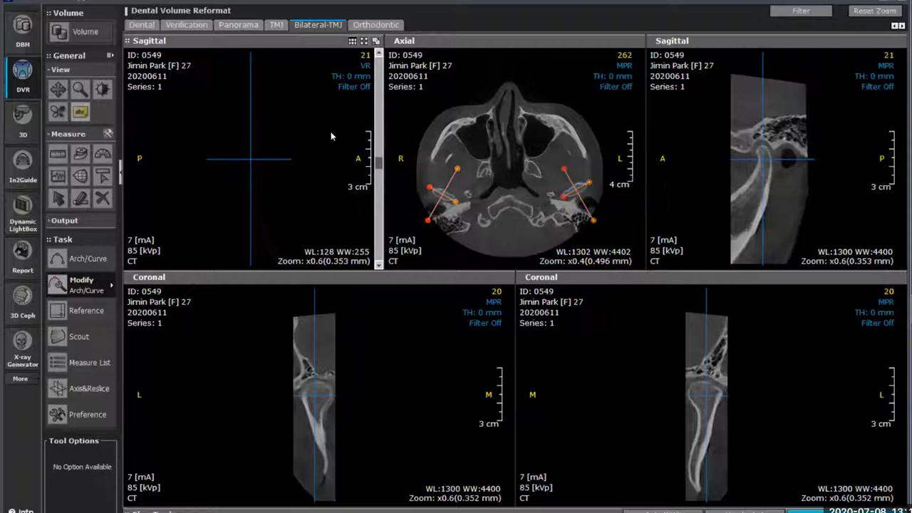
left_click(354, 77)
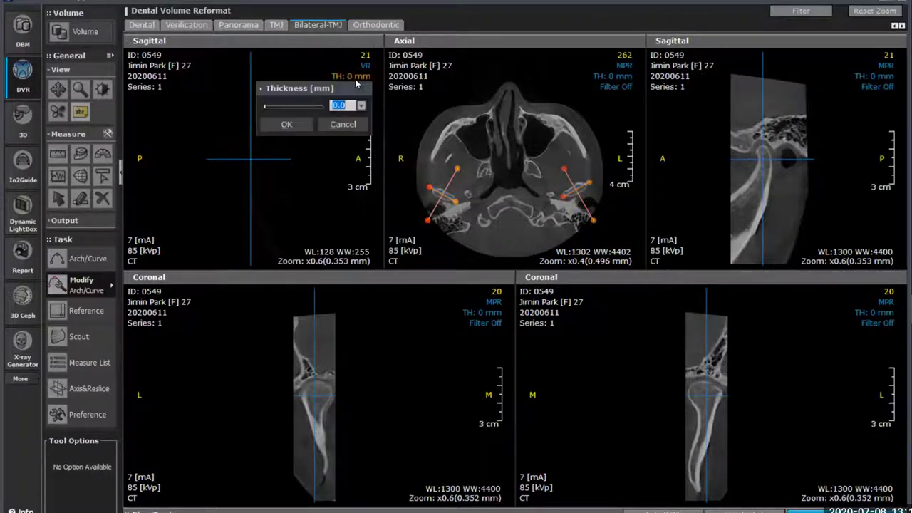
left_click(277, 107)
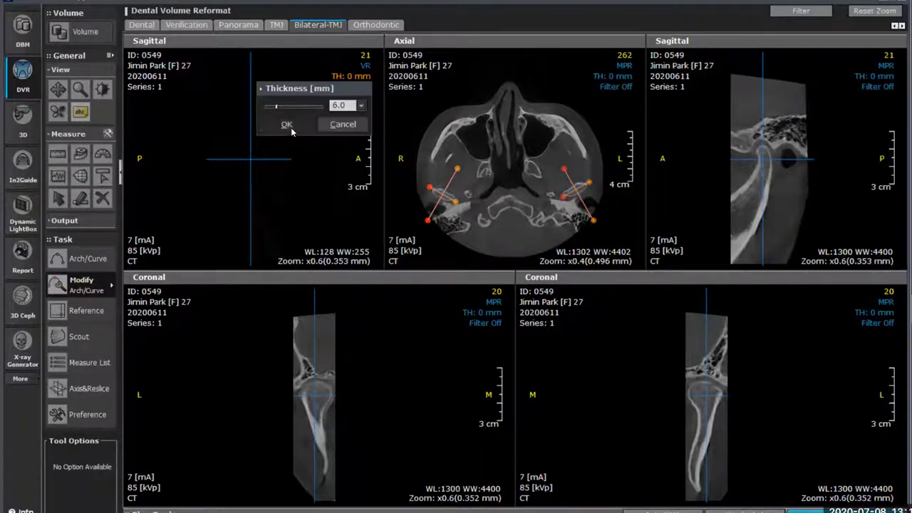
left_click(289, 126)
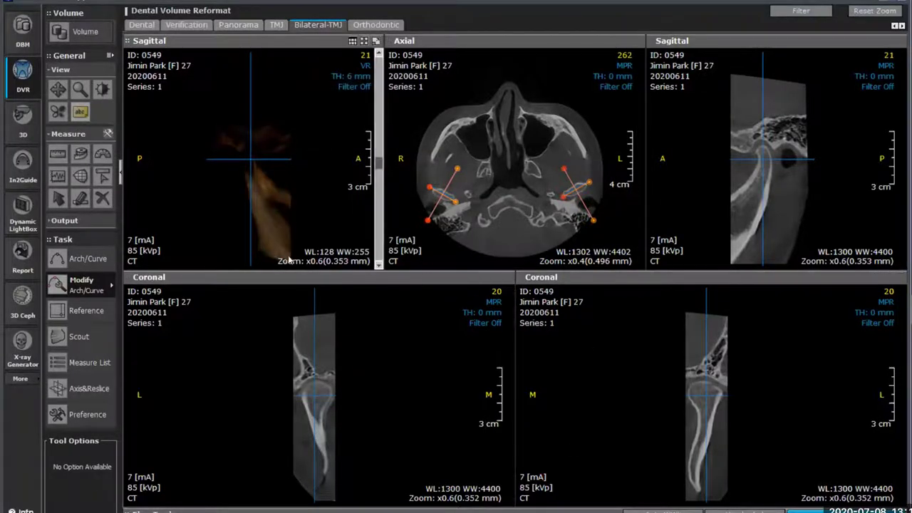
left_click(811, 510)
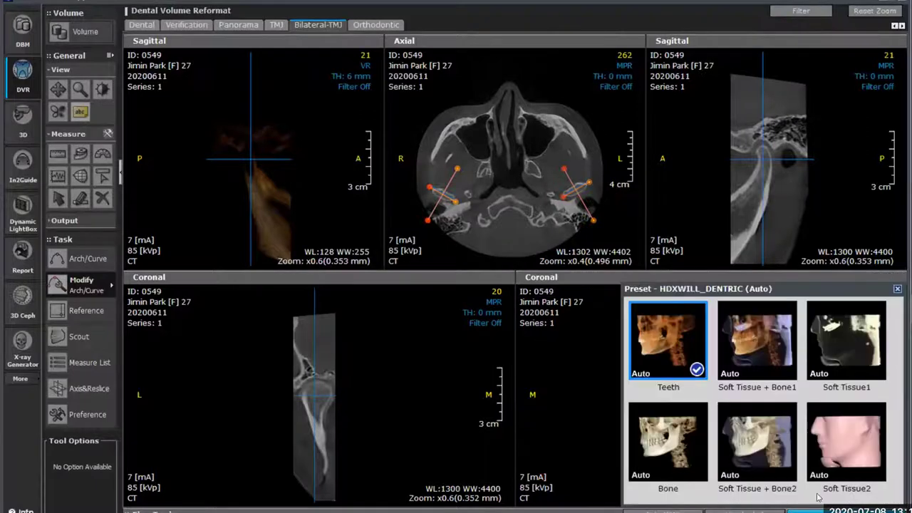
left_click(673, 449)
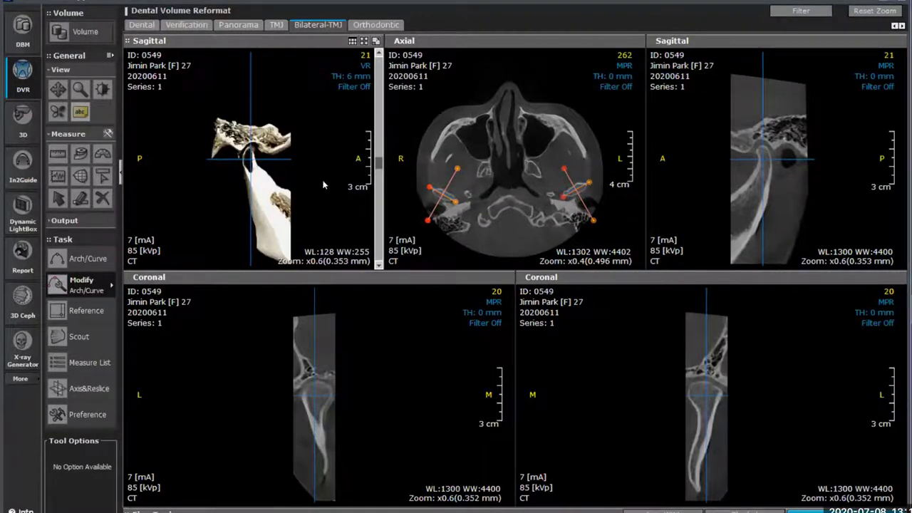
Maximize the sagittal VR pane and scroll through its slices, ending at slice 26
left_click(376, 41)
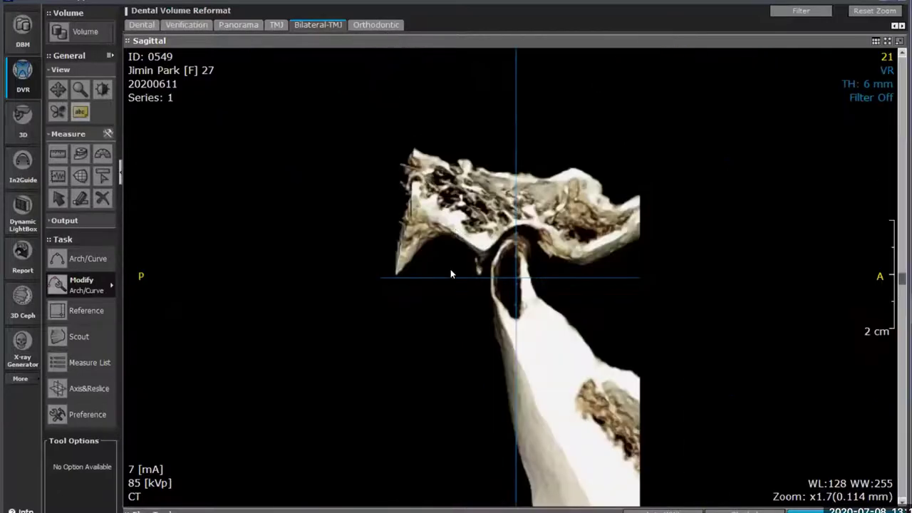
scroll(334, 325, "down", 4)
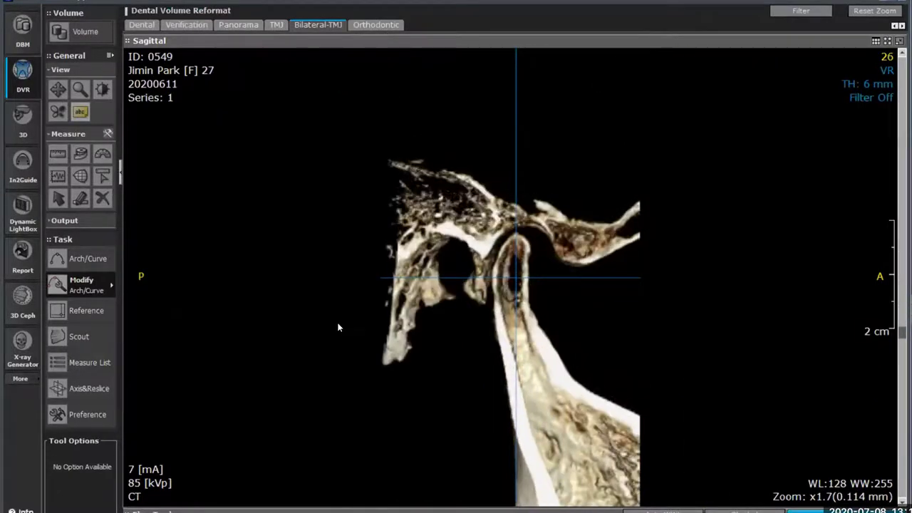
scroll(341, 314, "down", 7)
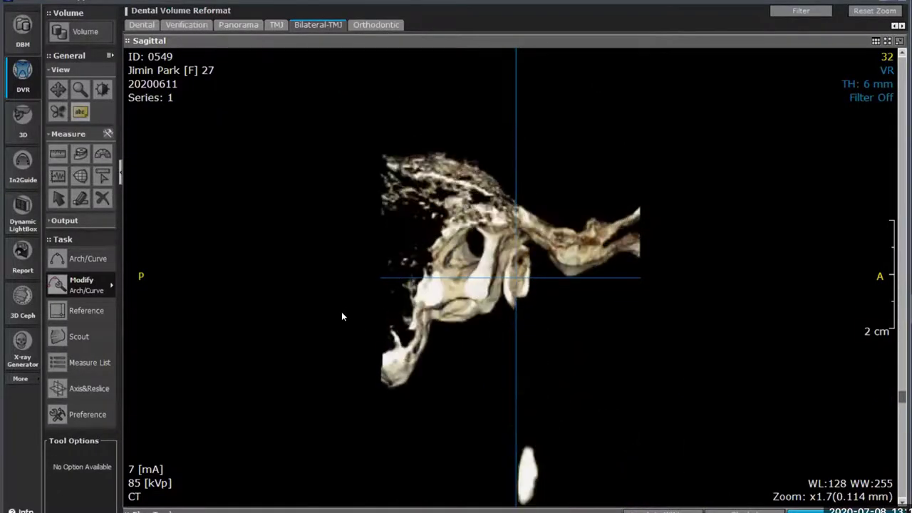
scroll(343, 303, "up", 5)
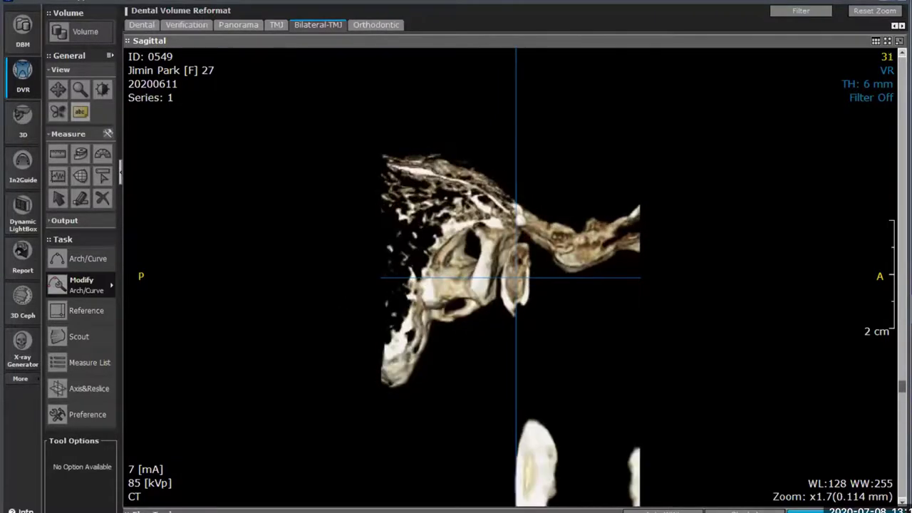
scroll(347, 284, "up", 2)
scroll(347, 283, "up", 2)
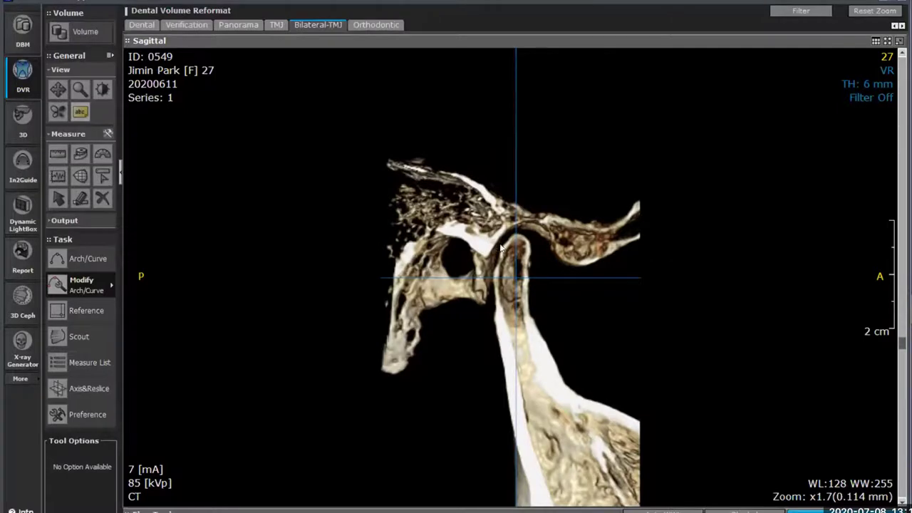
scroll(342, 284, "up", 1)
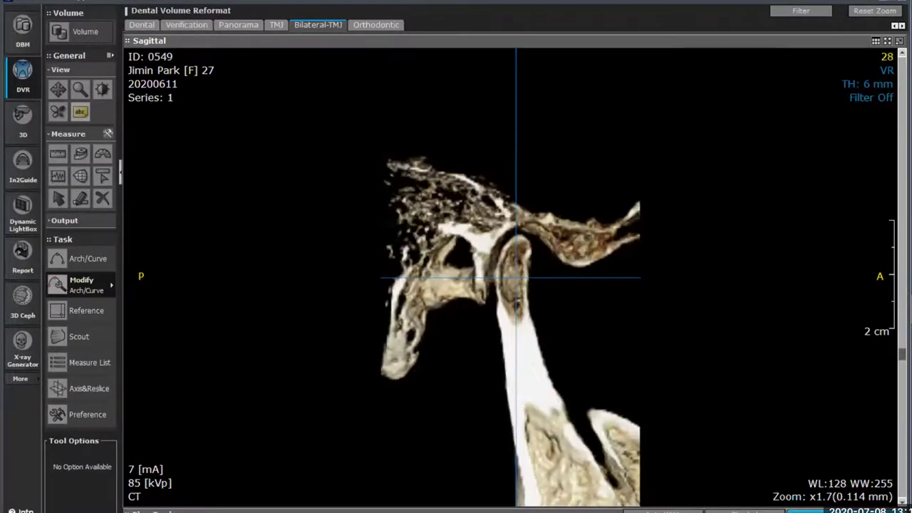
scroll(339, 274, "up", 9)
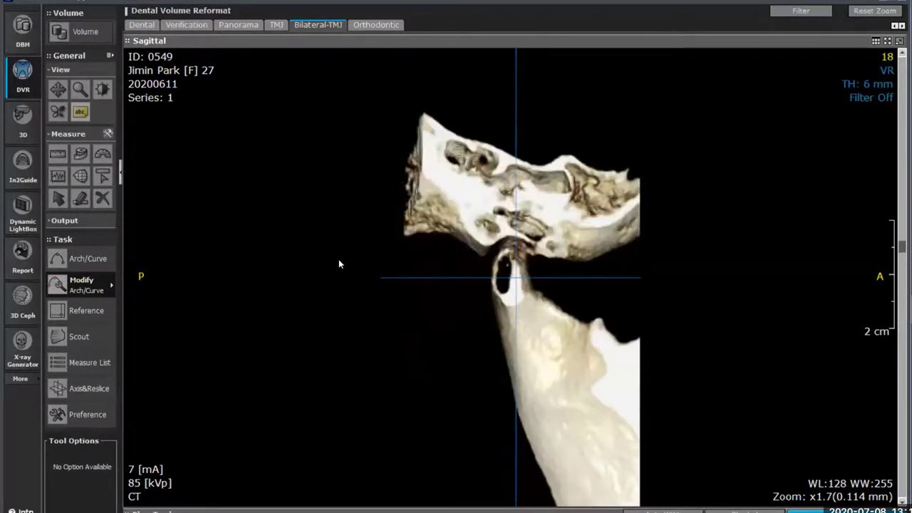
scroll(336, 256, "down", 7)
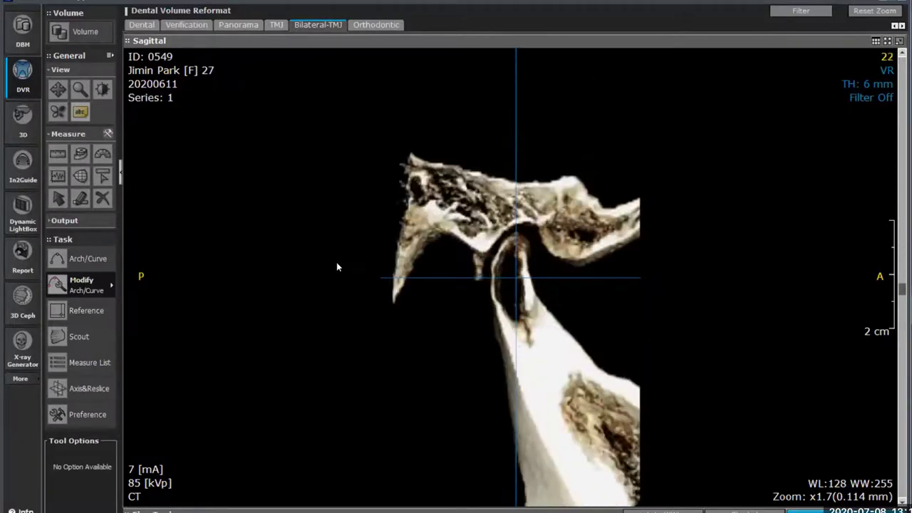
scroll(333, 259, "down", 2)
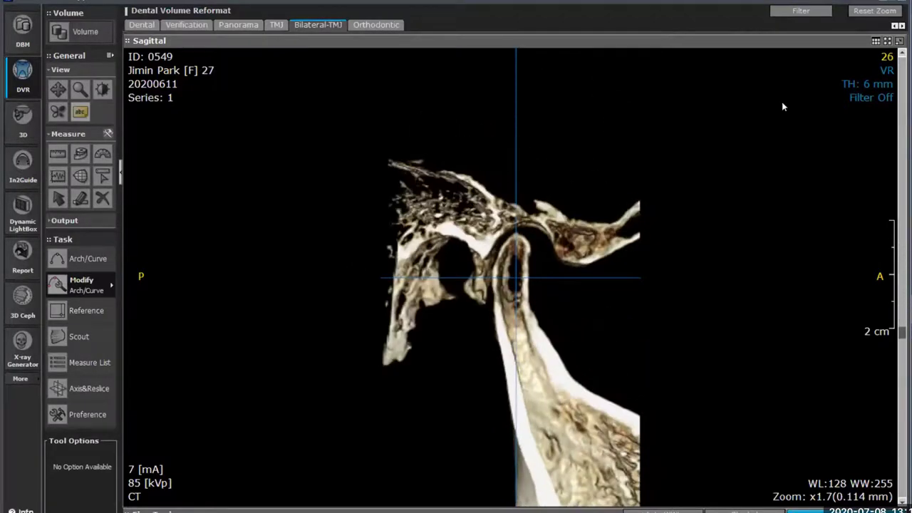
Restore the Bilateral-TMJ layout and set the right sagittal pane to a 6.0 mm VR slab at slice 25
left_click(899, 41)
left_click(891, 66)
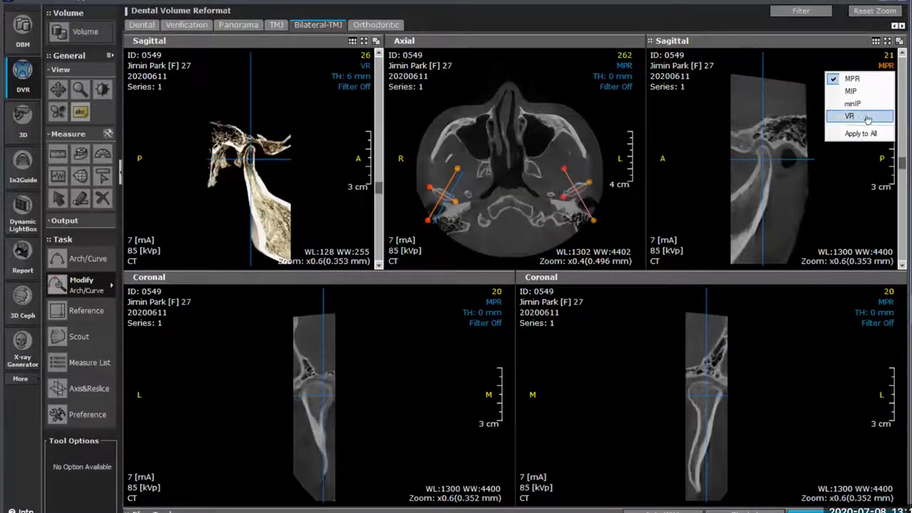
left_click(850, 116)
left_click(887, 76)
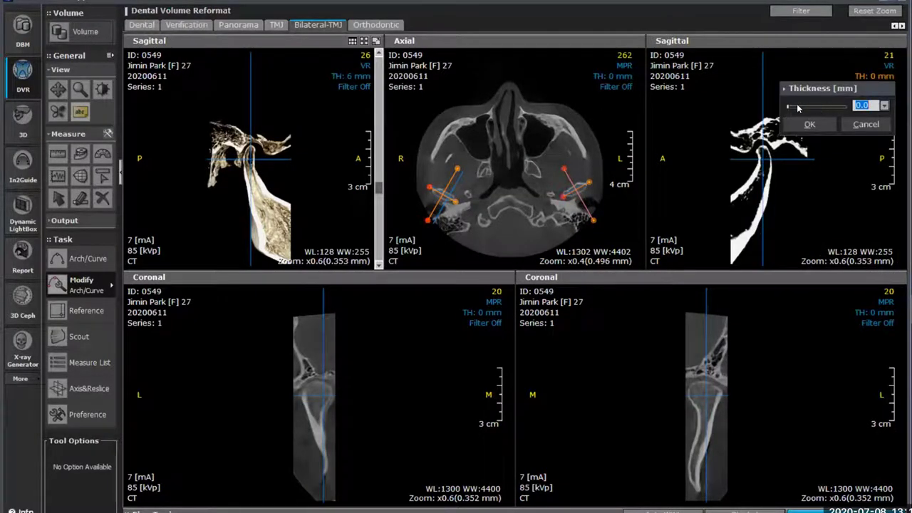
left_click(798, 107)
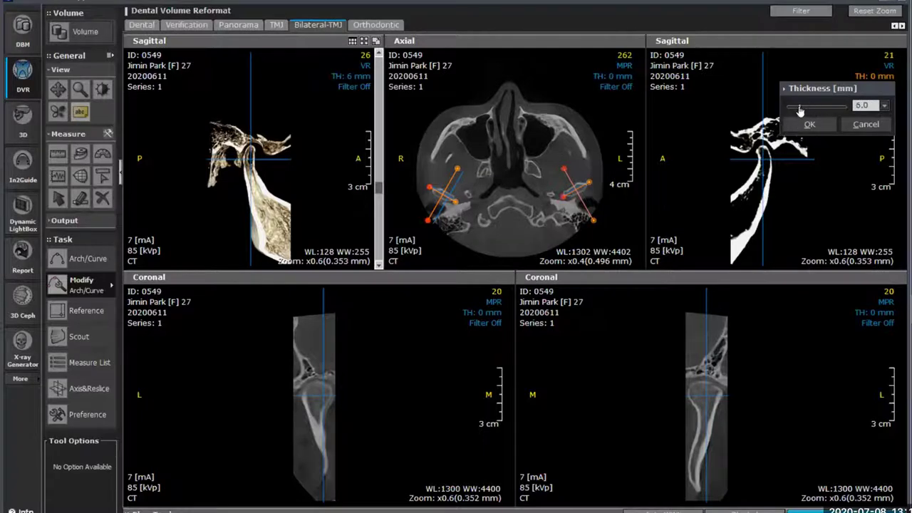
left_click(816, 128)
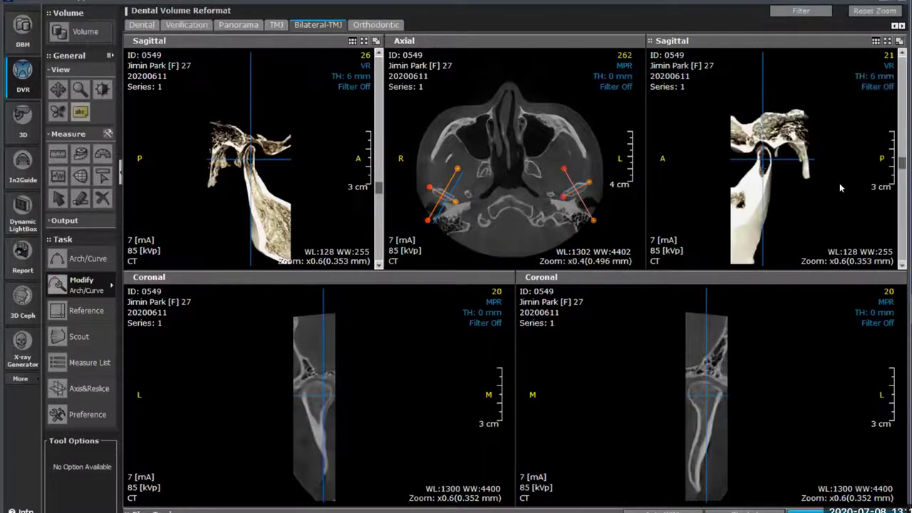
scroll(850, 179, "down", 2)
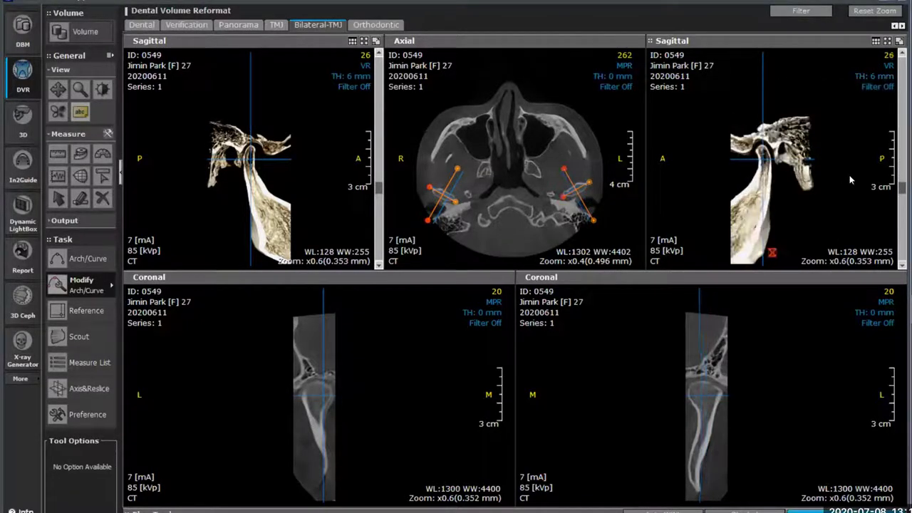
Maximize the right sagittal 6 mm VR pane and step through slices around slice 25
left_click(899, 41)
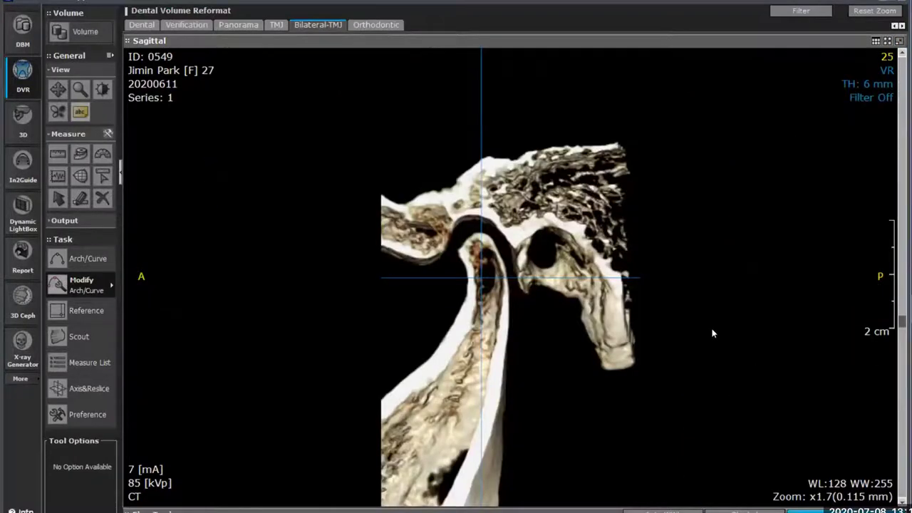
scroll(697, 320, "down", 3)
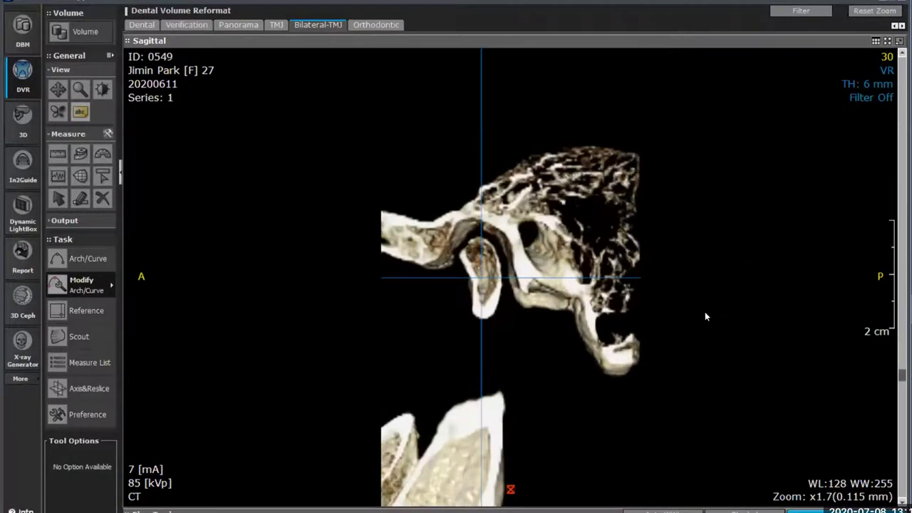
scroll(709, 310, "up", 5)
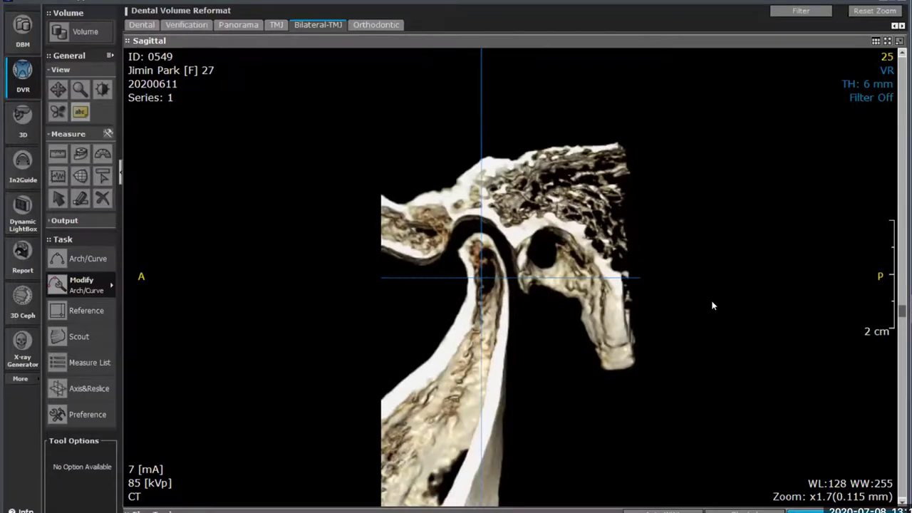
scroll(711, 306, "up", 10)
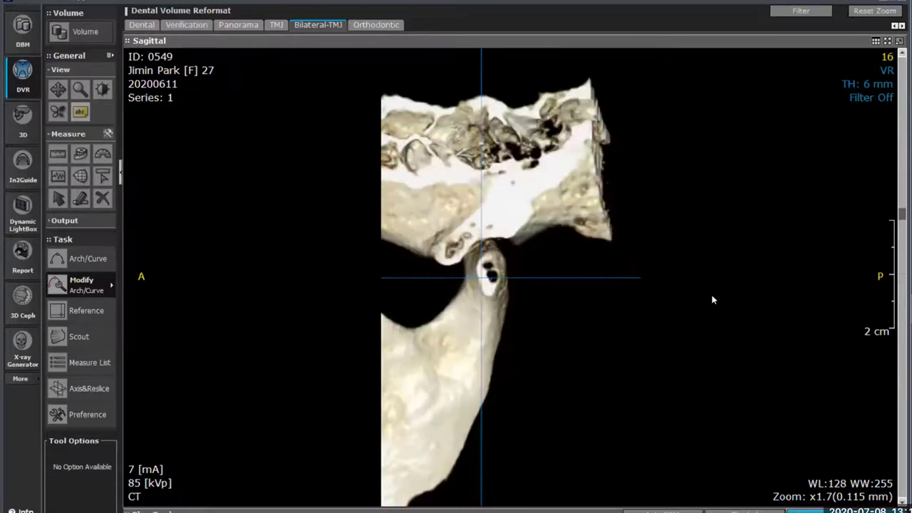
scroll(710, 298, "down", 10)
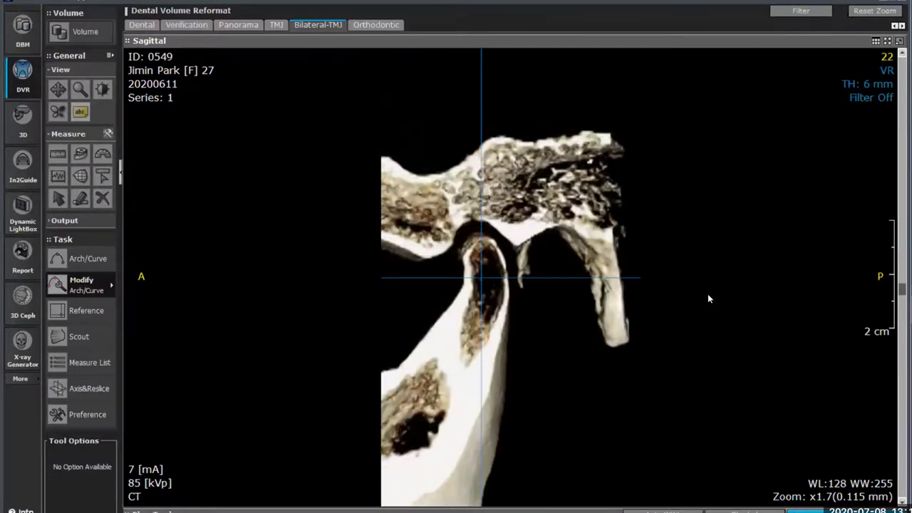
scroll(707, 294, "down", 2)
scroll(505, 258, "down", 1)
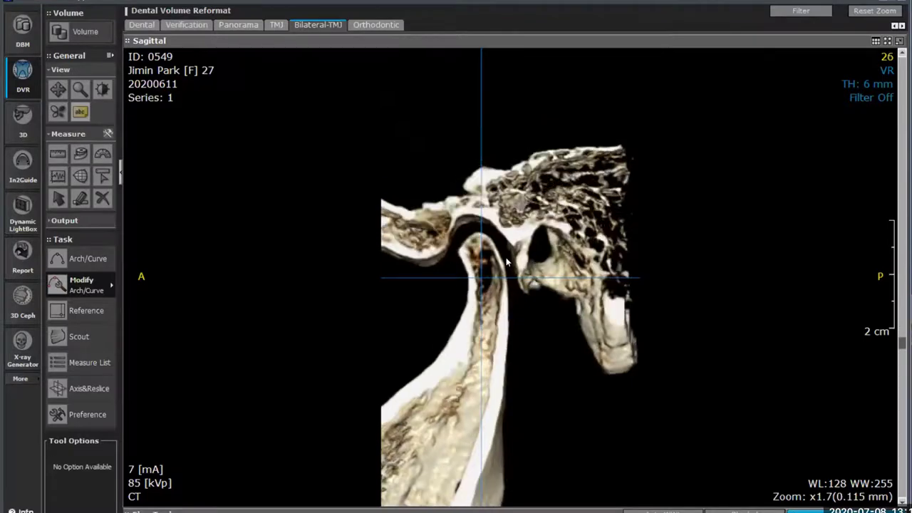
scroll(463, 227, "up", 1)
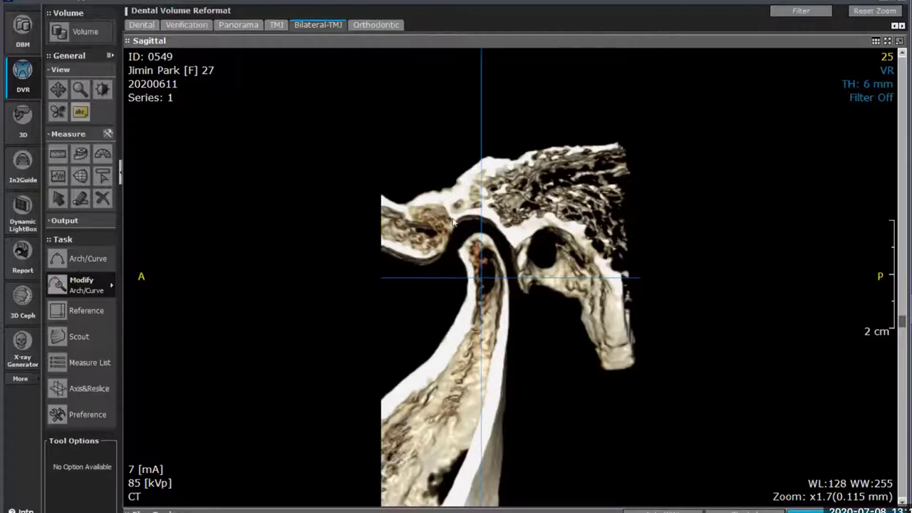
Restore the five-pane Bilateral-TMJ layout and render the right coronal view as a 6 mm VR slab
left_click(899, 40)
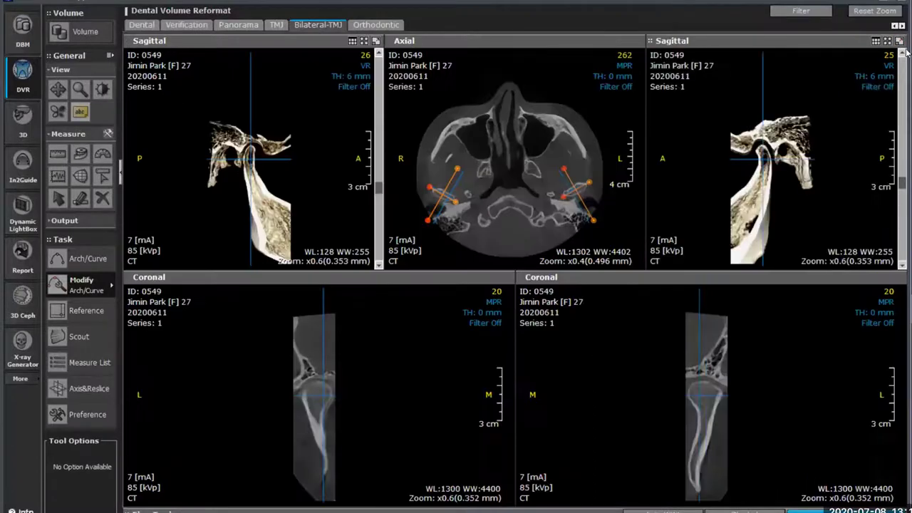
left_click(886, 302)
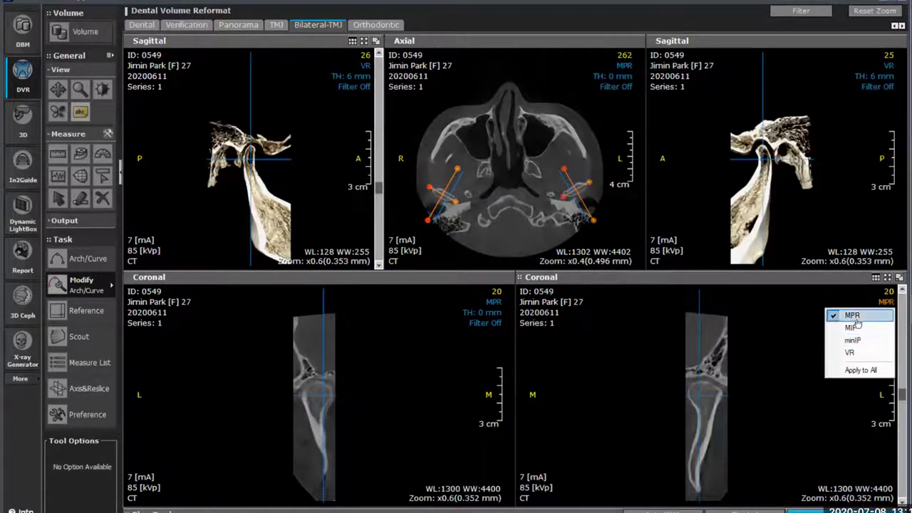
left_click(851, 353)
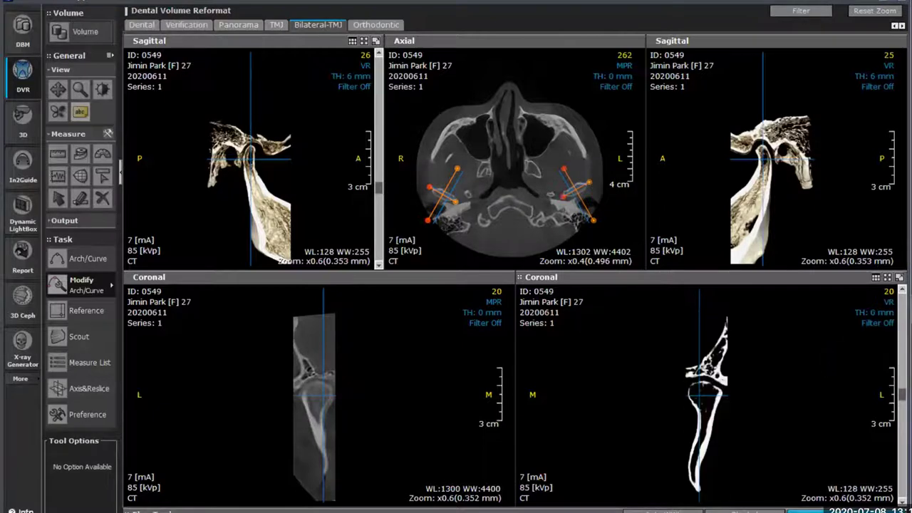
left_click(874, 312)
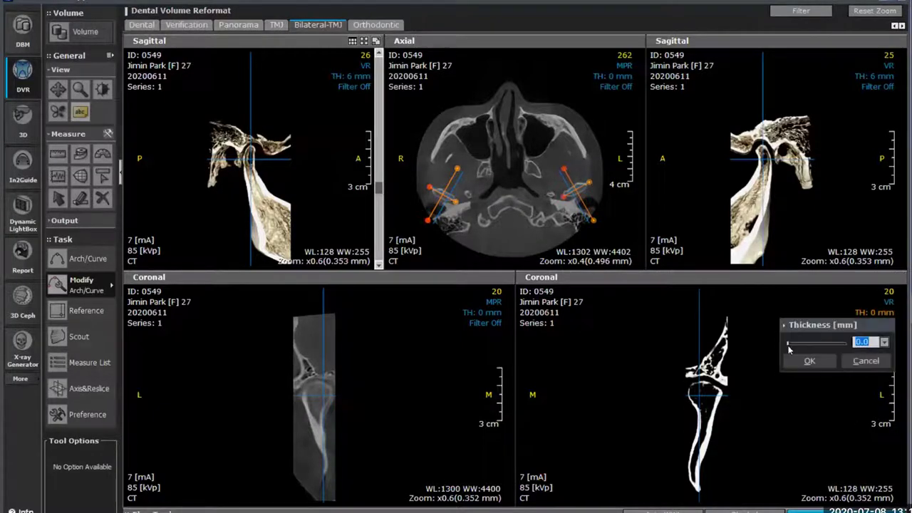
left_click_drag(798, 345, 804, 345)
left_click(809, 360)
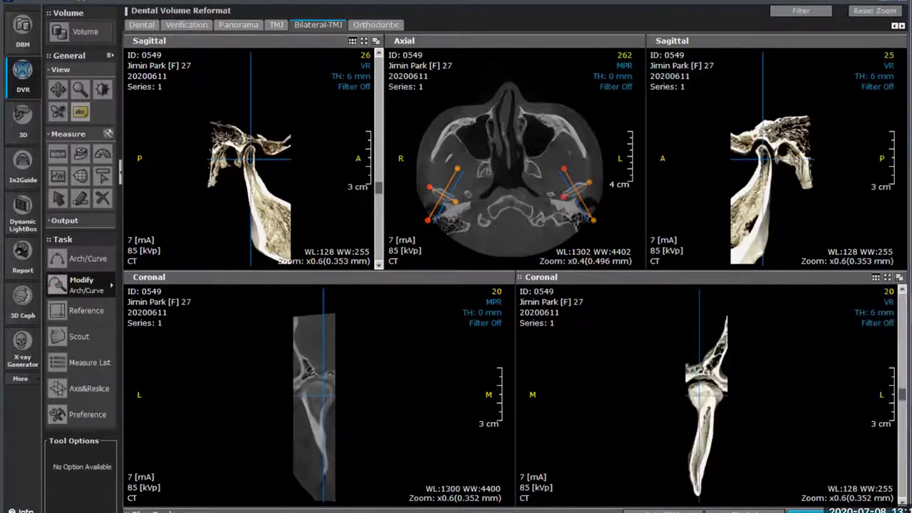
Render the left coronal view as a 6 mm VR slab too
left_click(491, 302)
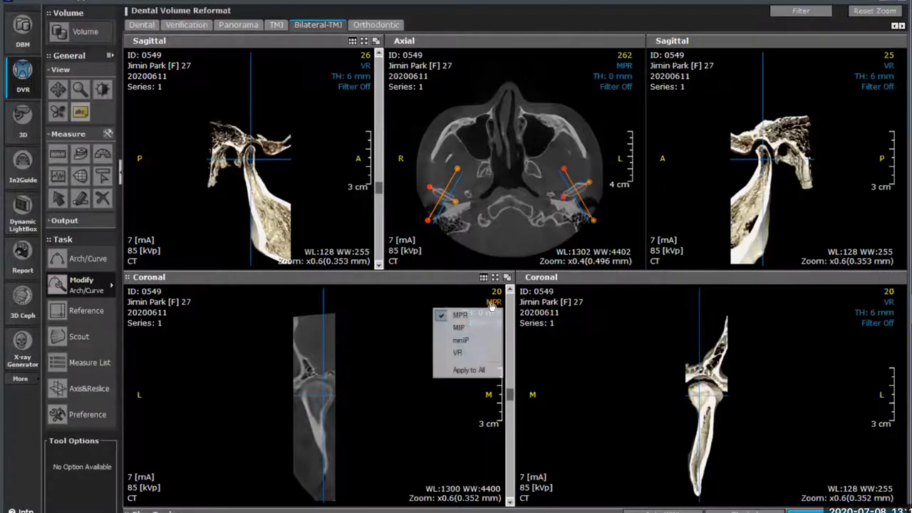
left_click(468, 353)
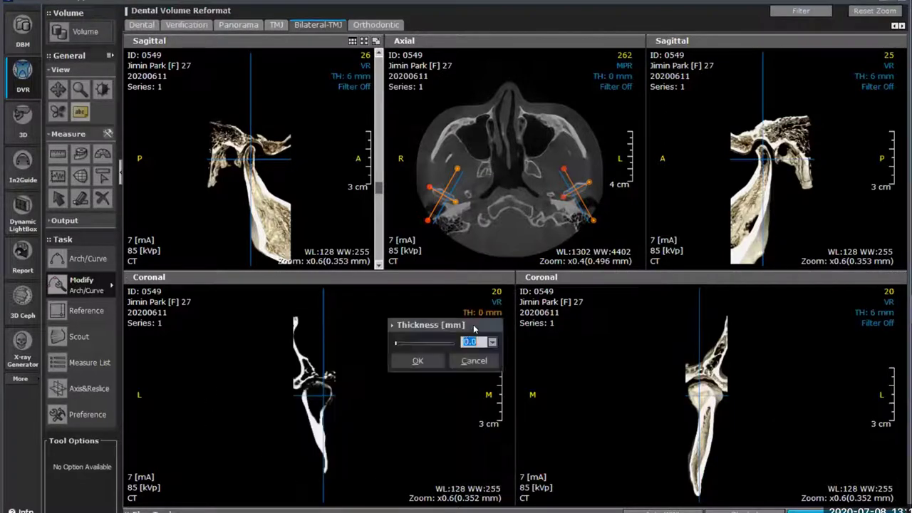
left_click_drag(407, 346, 412, 346)
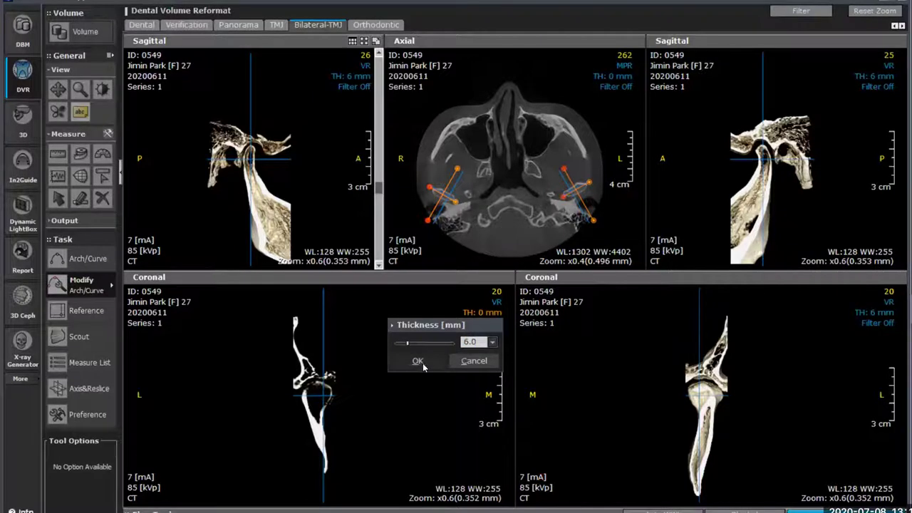
left_click(420, 362)
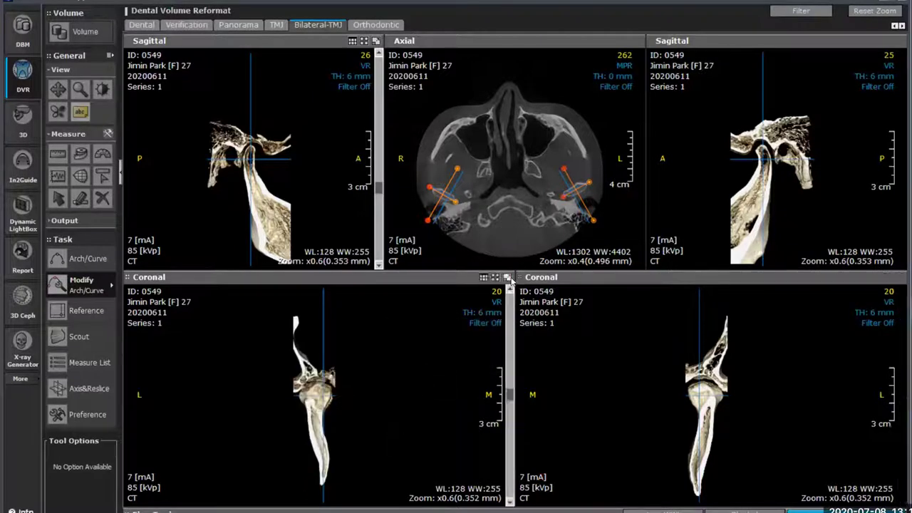
Enlarge the left coronal 6 mm VR view and scroll back and forth through its condyle slices
left_click(507, 278)
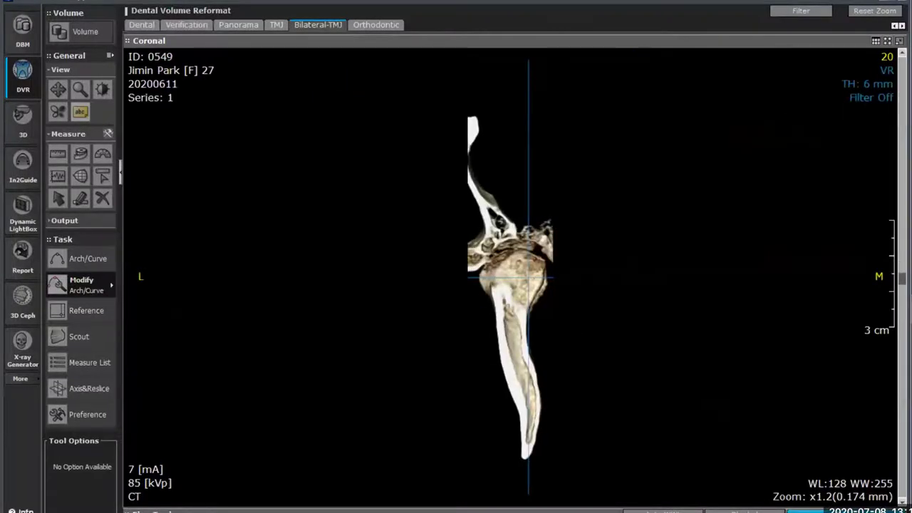
scroll(584, 319, "down", 6)
scroll(585, 320, "up", 3)
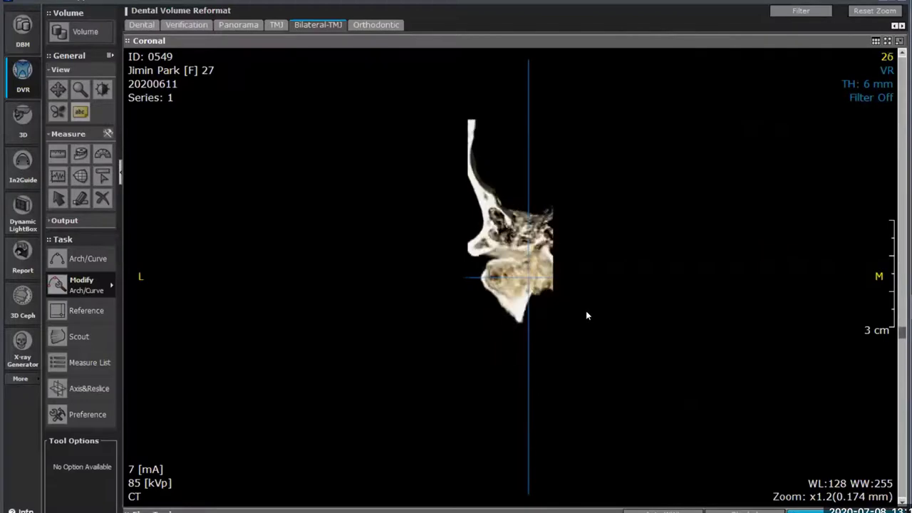
scroll(588, 313, "up", 4)
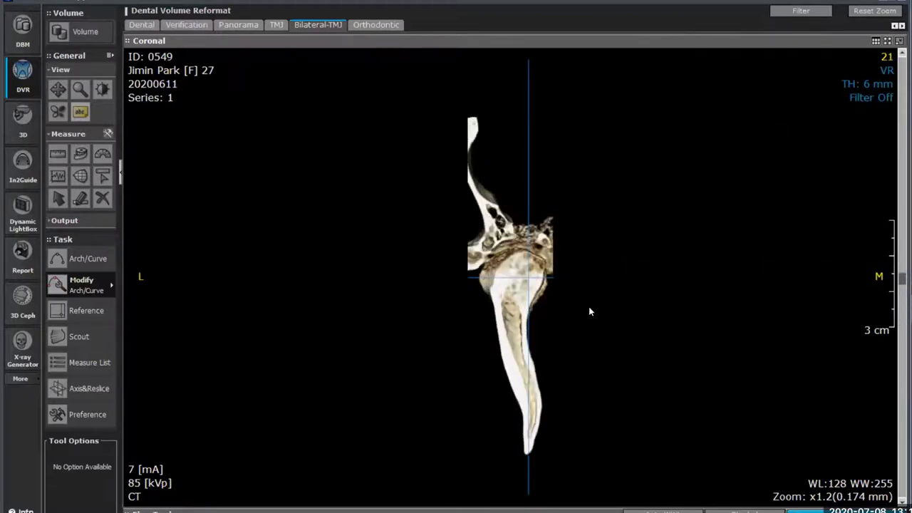
scroll(590, 298, "down", 2)
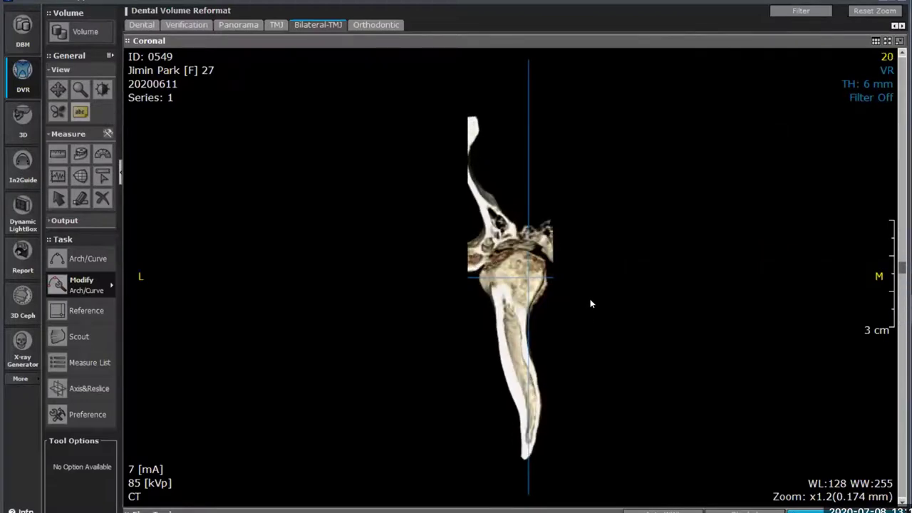
scroll(570, 275, "down", 2)
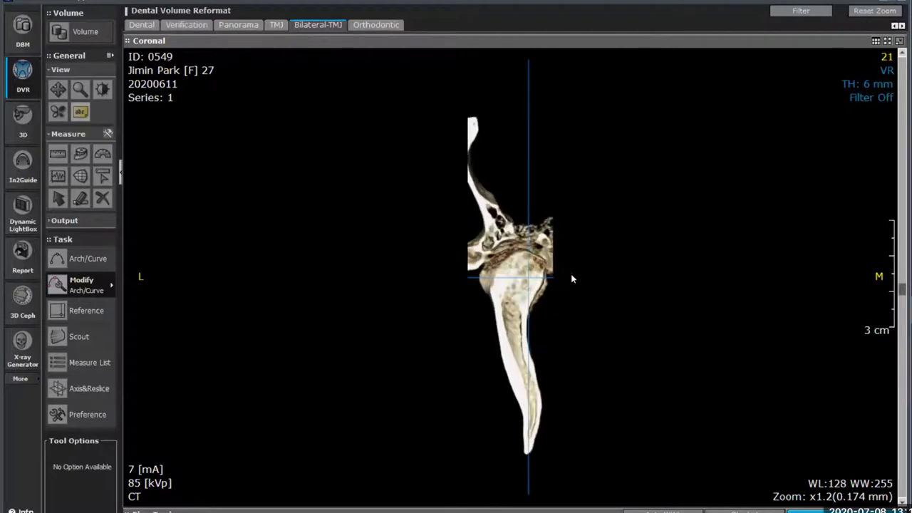
scroll(573, 271, "up", 1)
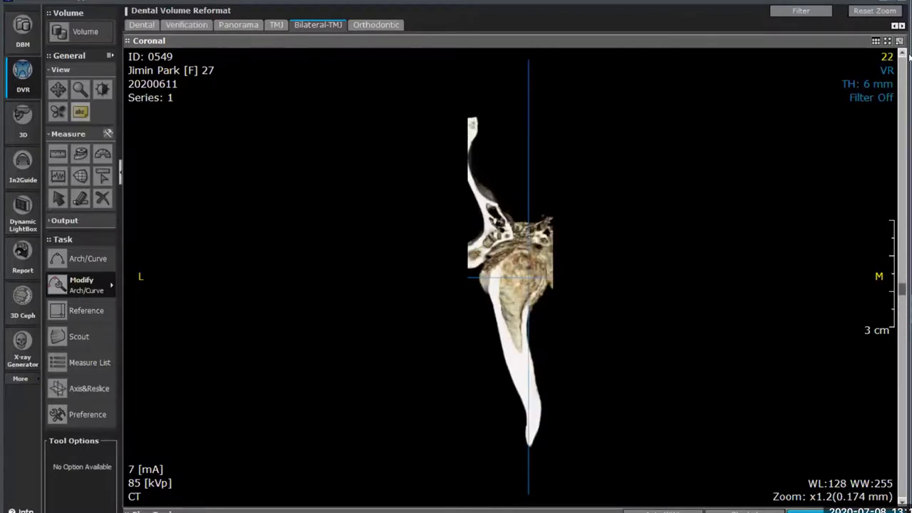
Enlarge the right coronal 6 mm VR view and scroll through its condyle slices, ending at slice 21
left_click(899, 42)
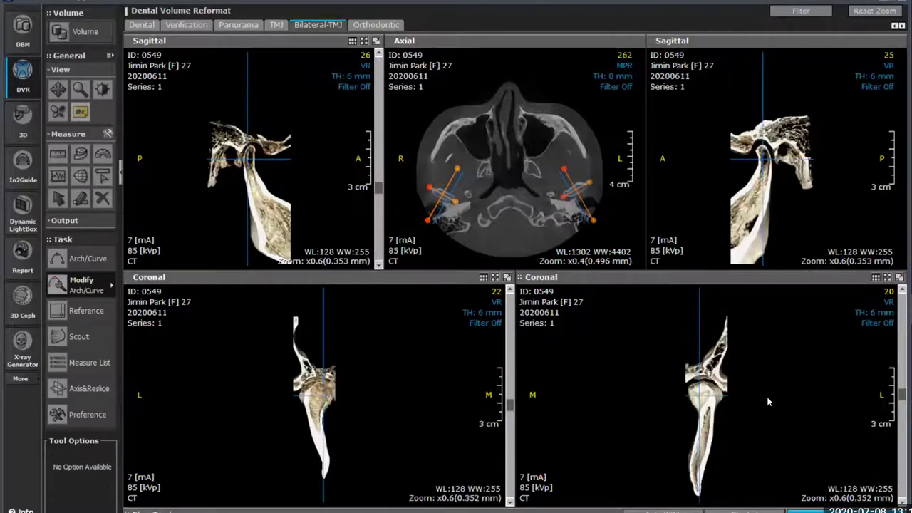
left_click(899, 278)
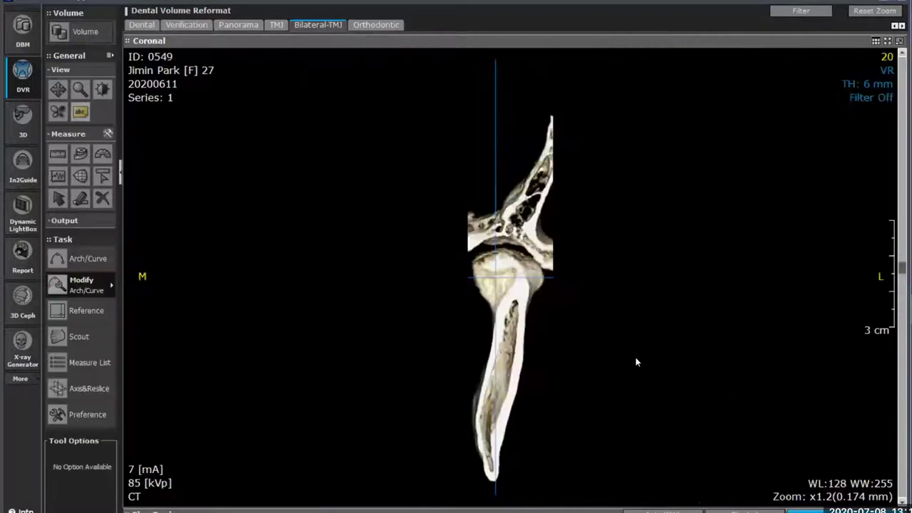
scroll(605, 328, "down", 7)
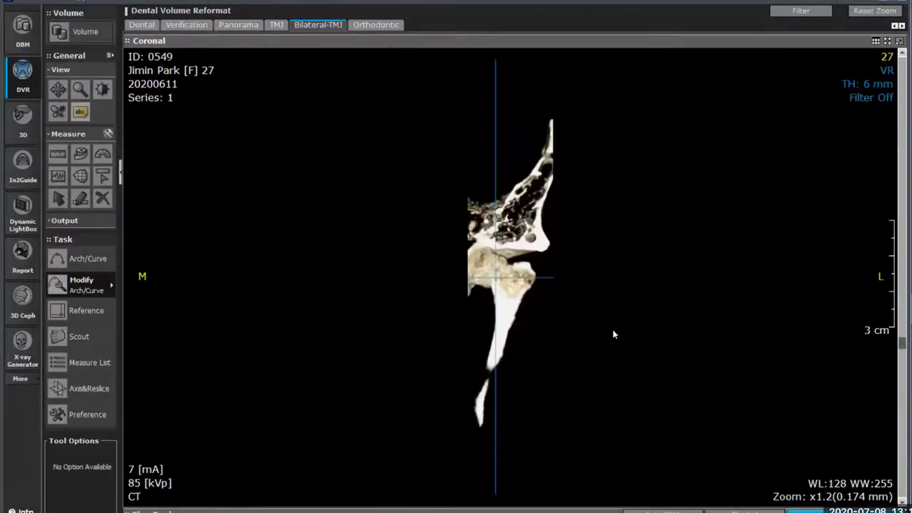
scroll(616, 330, "up", 7)
scroll(619, 322, "down", 3)
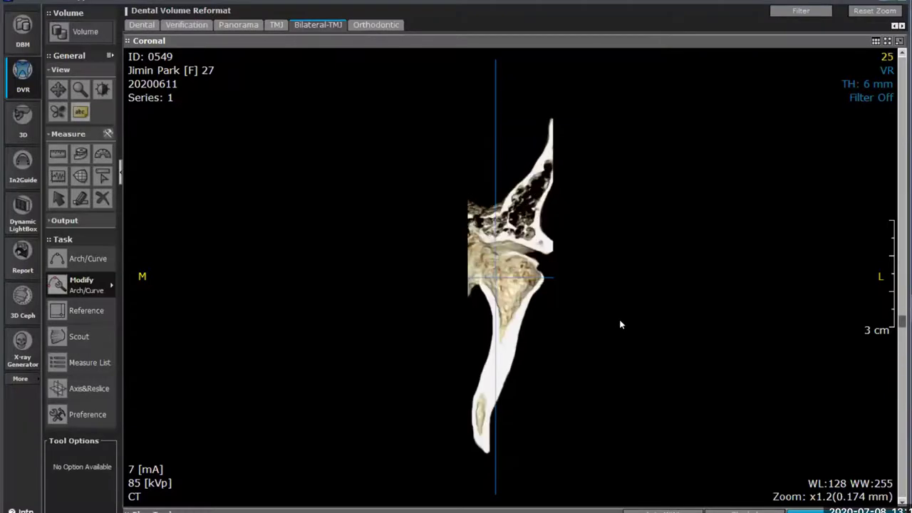
scroll(620, 324, "up", 1)
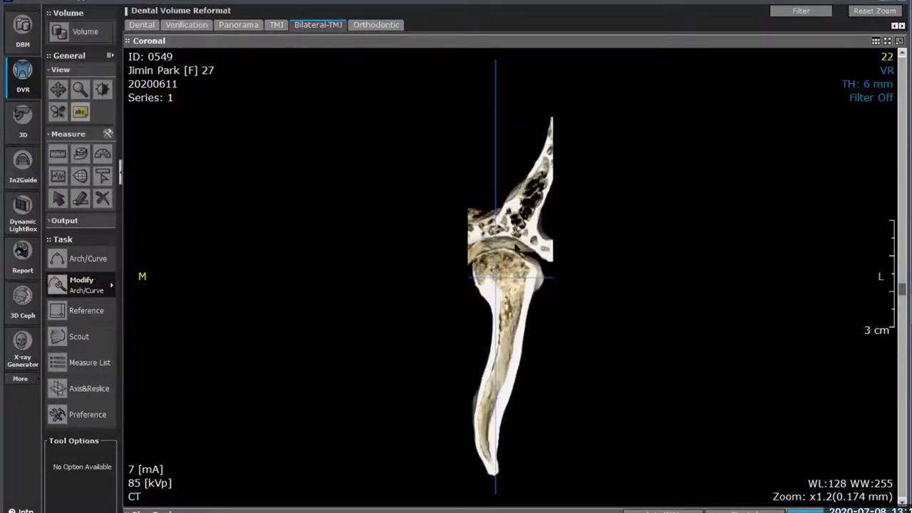
scroll(592, 310, "up", 3)
scroll(593, 308, "down", 2)
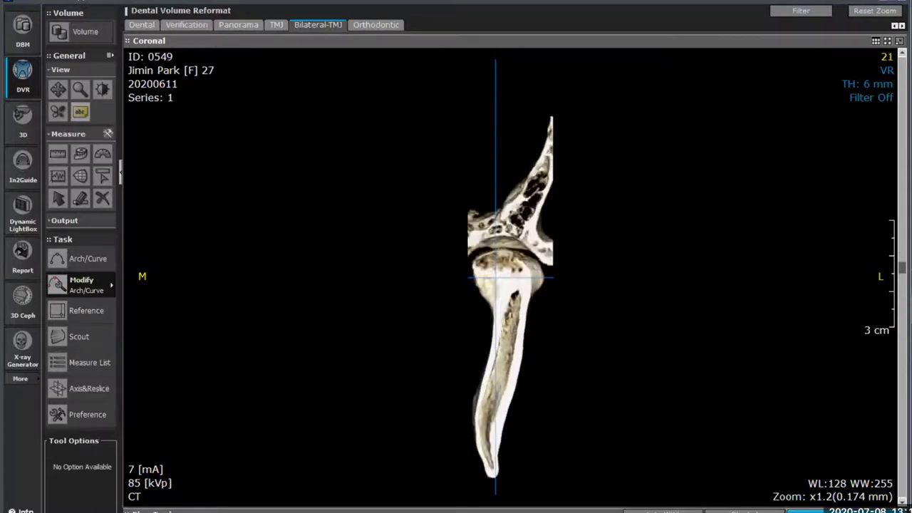